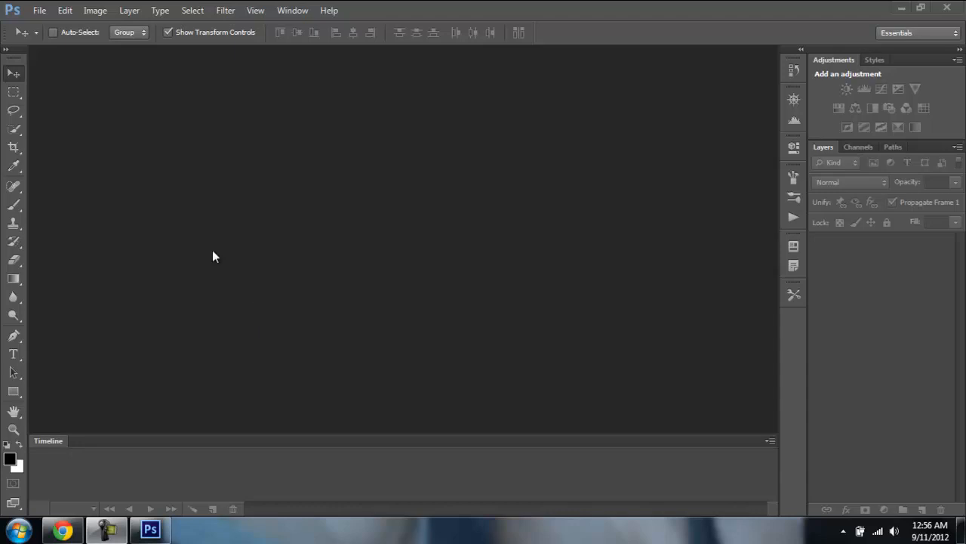
Step: Create a new 512 × 800 pixel document from the Book Cover preset
click(39, 10)
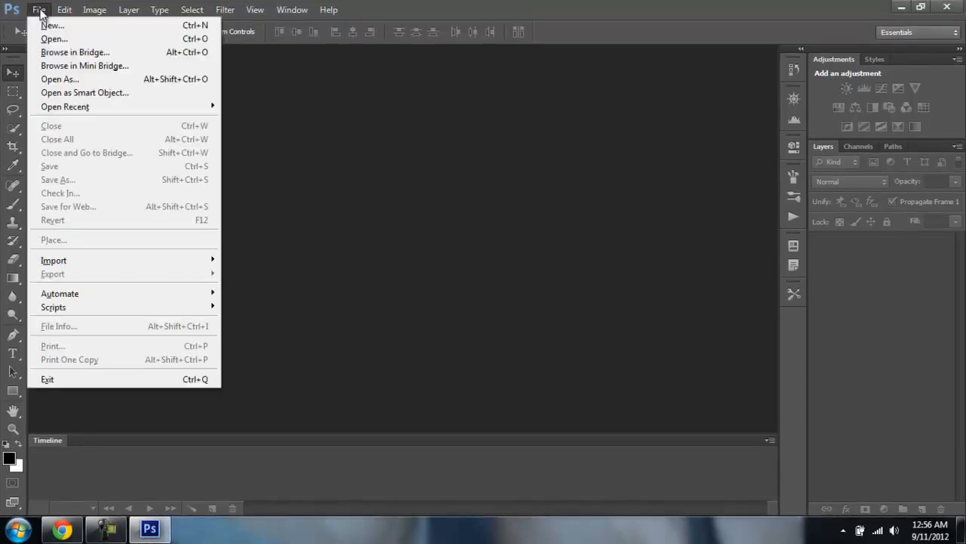
click(81, 27)
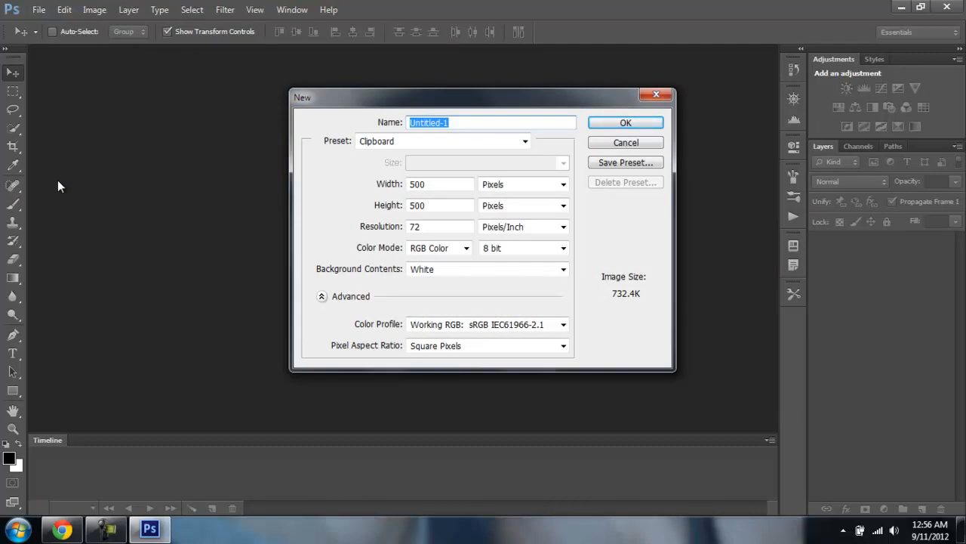
click(406, 144)
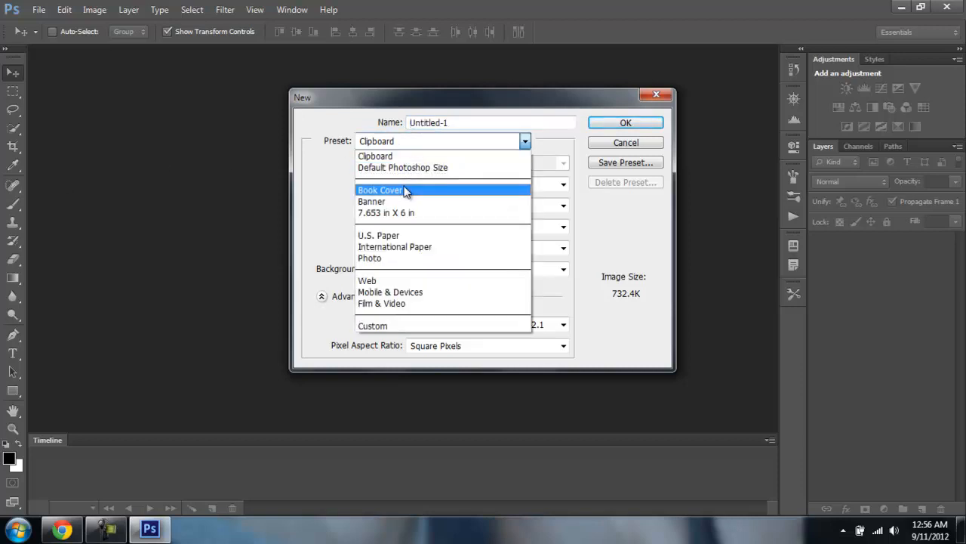
click(407, 190)
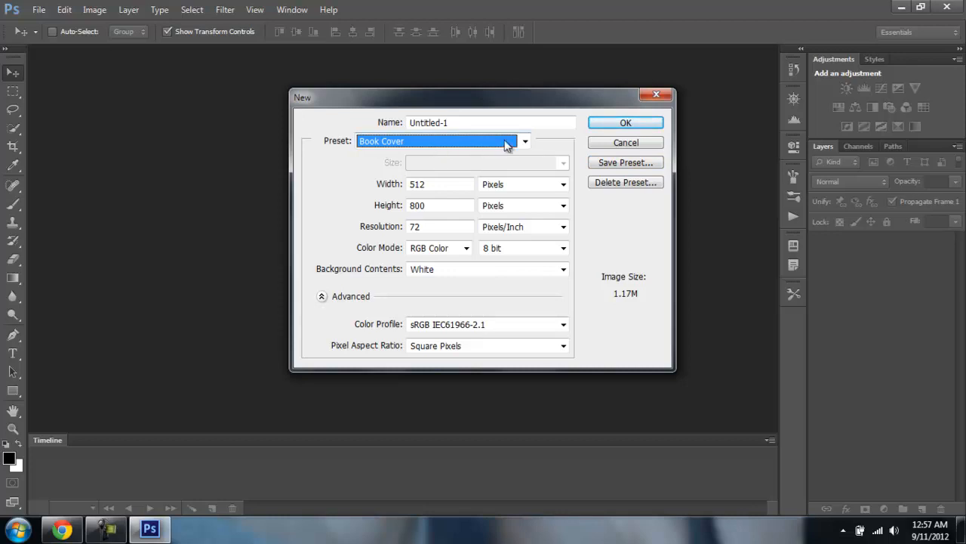
click(604, 124)
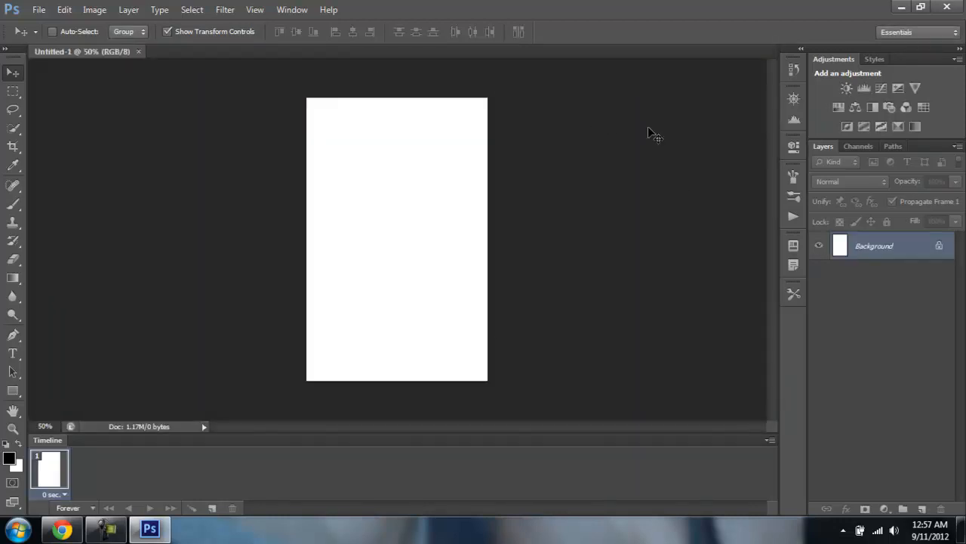
Step: Open 6.jpg, select the whole picture and paste a copy of it into the blank cover document
click(40, 10)
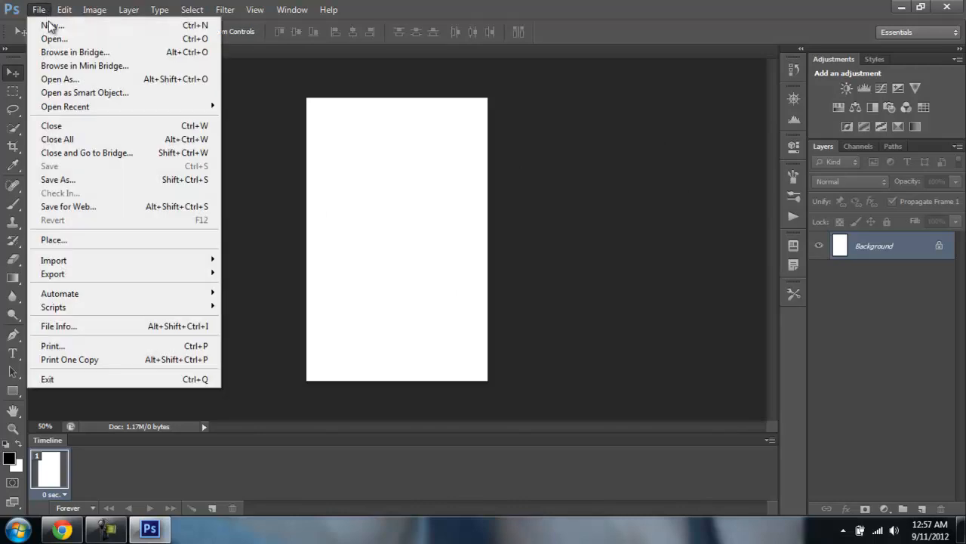
click(52, 35)
double_click(409, 234)
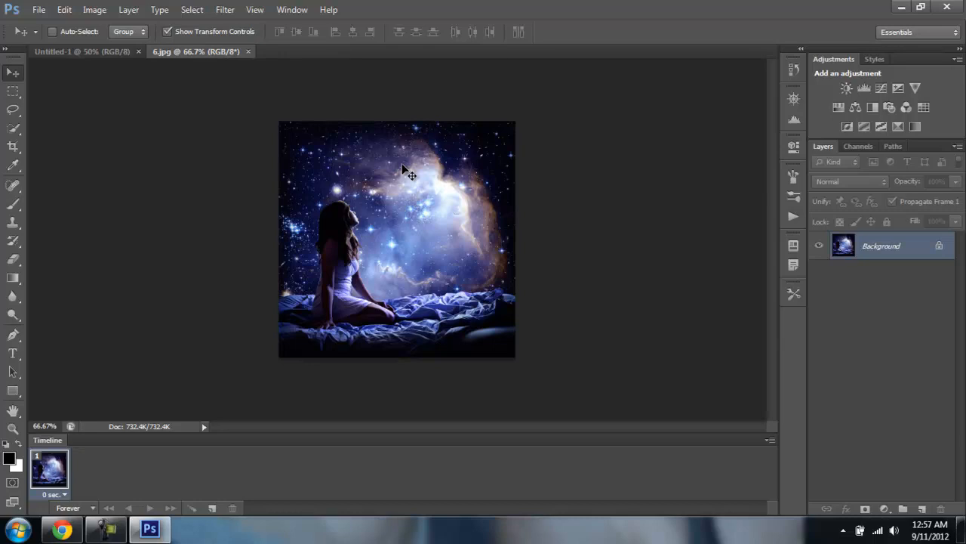
key(ctrl+a)
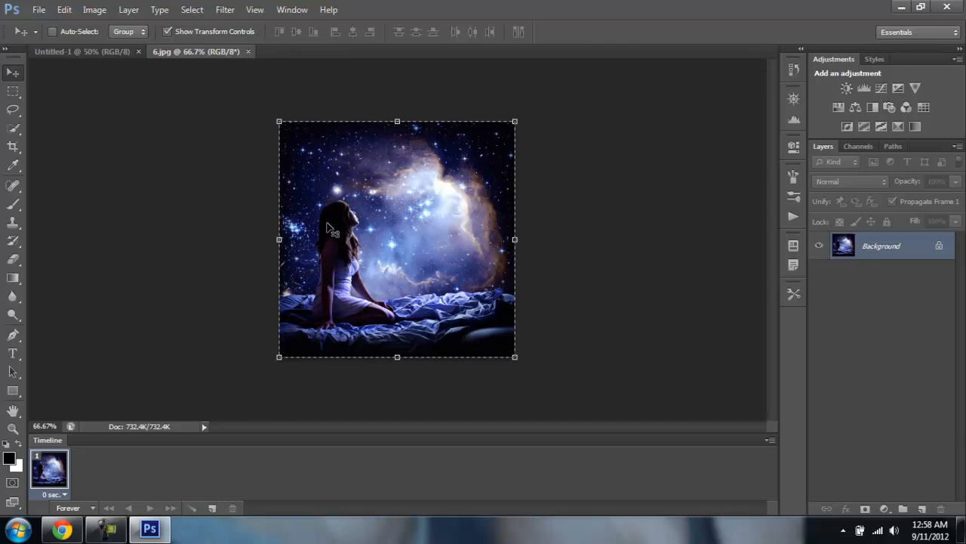
click(64, 52)
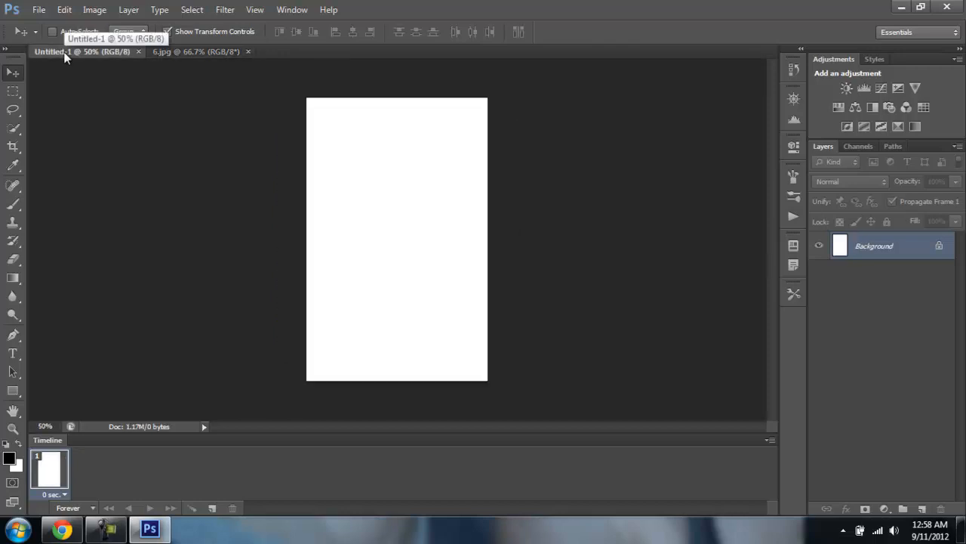
key(ctrl+v)
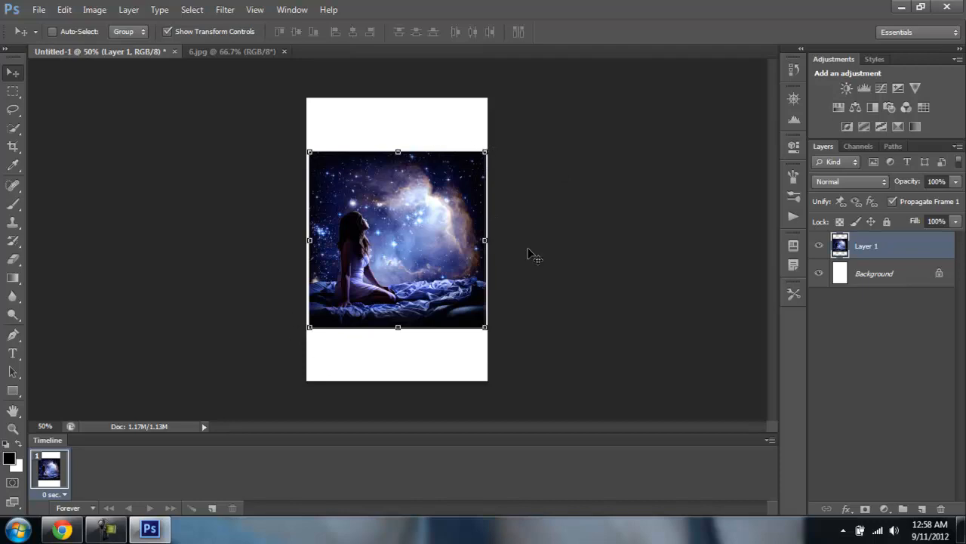
Step: Scale the pasted picture proportionally to about 160% and position it so it fills the cover with the woman near the left edge
drag(485, 152, 542, 95)
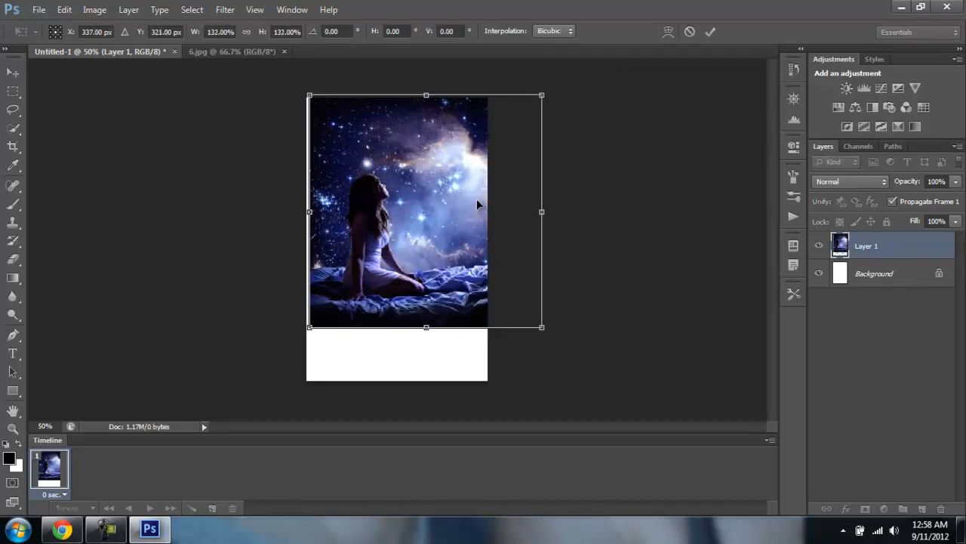
drag(338, 319, 338, 365)
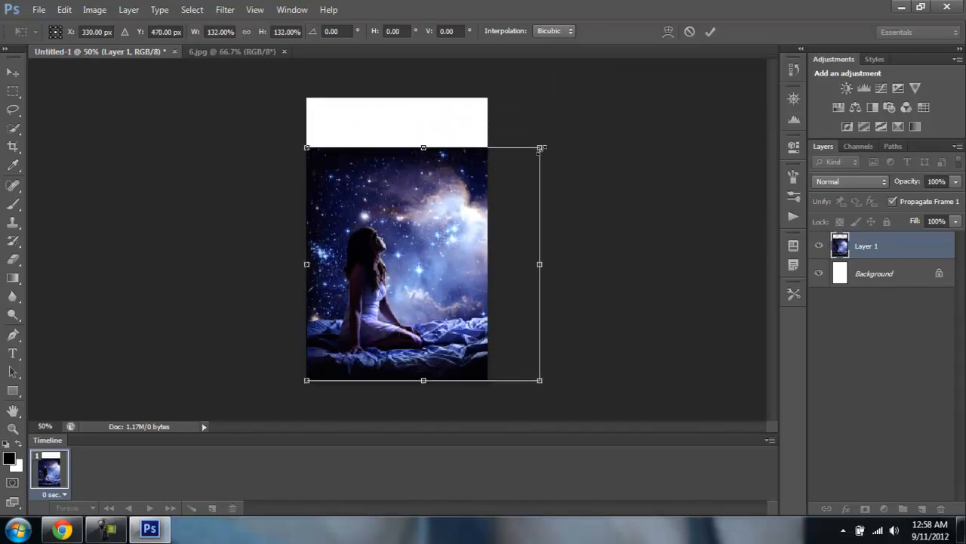
drag(541, 149, 600, 103)
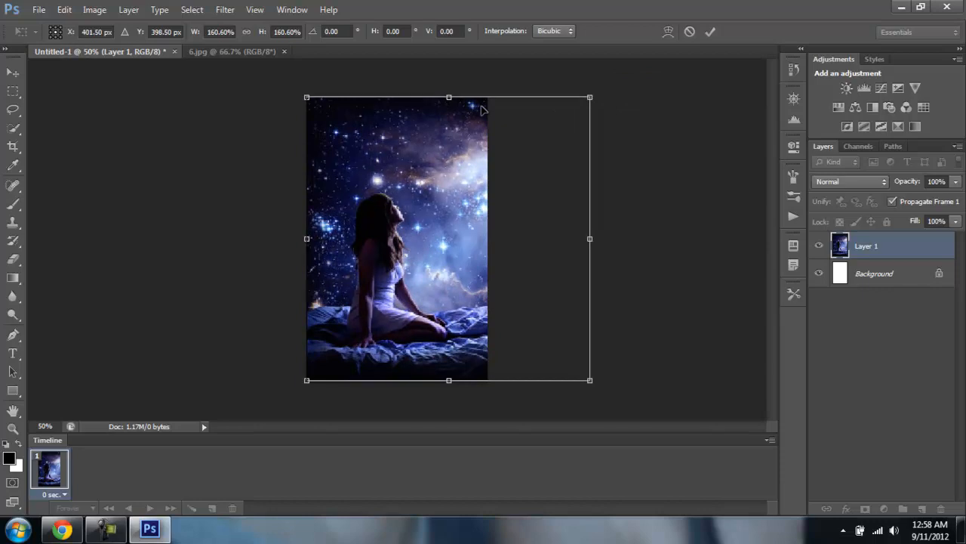
drag(474, 156, 451, 156)
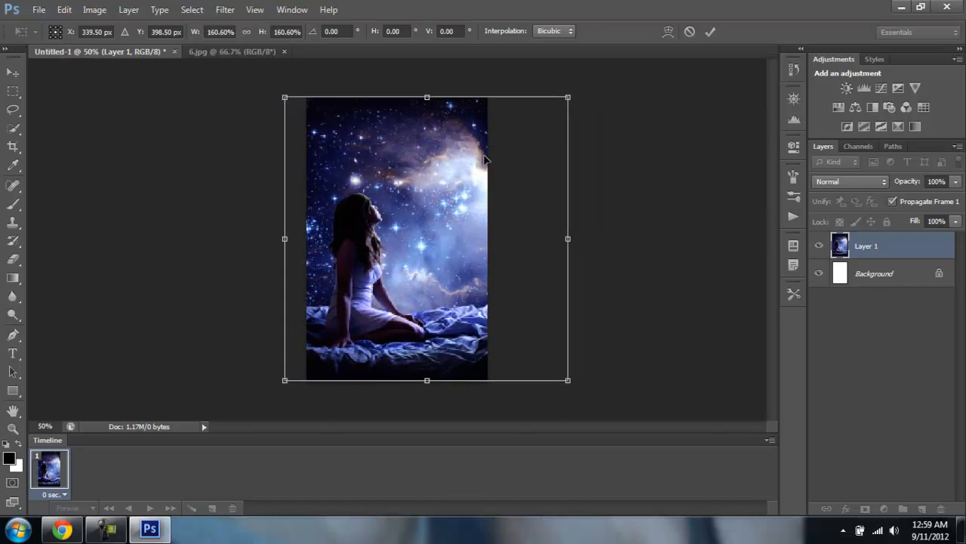
drag(423, 192, 409, 186)
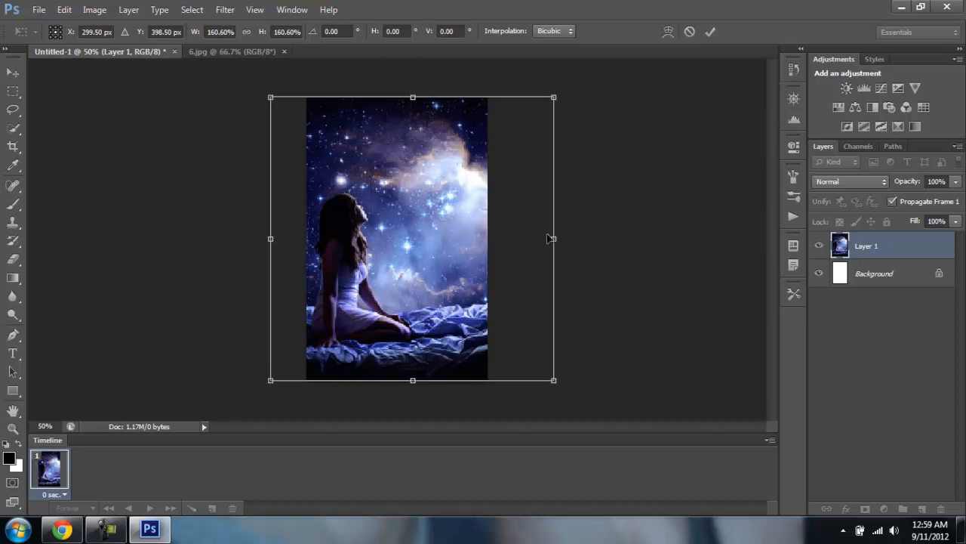
click(711, 33)
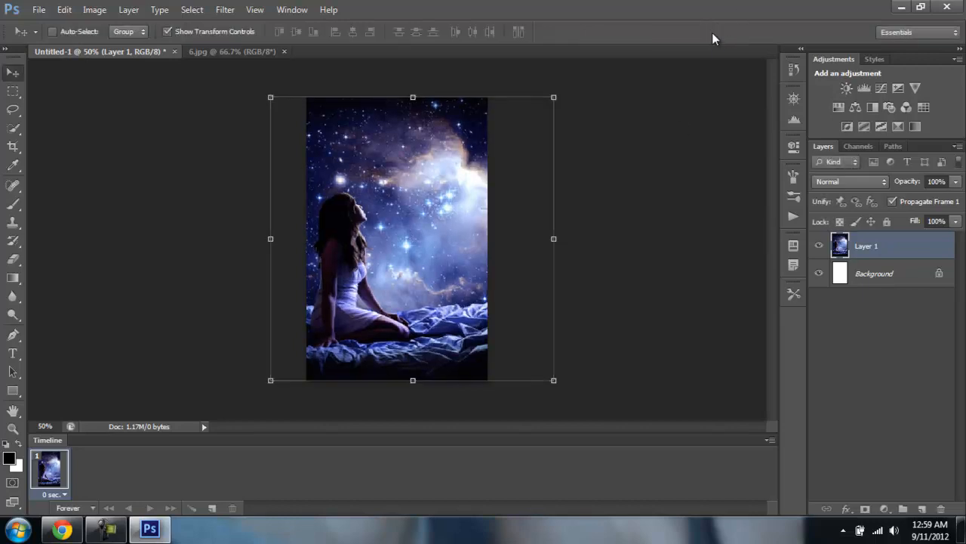
Step: Add the title "Dreamer" in the FairydustB font inside a text box across the top of the cover
click(12, 353)
drag(320, 107, 475, 156)
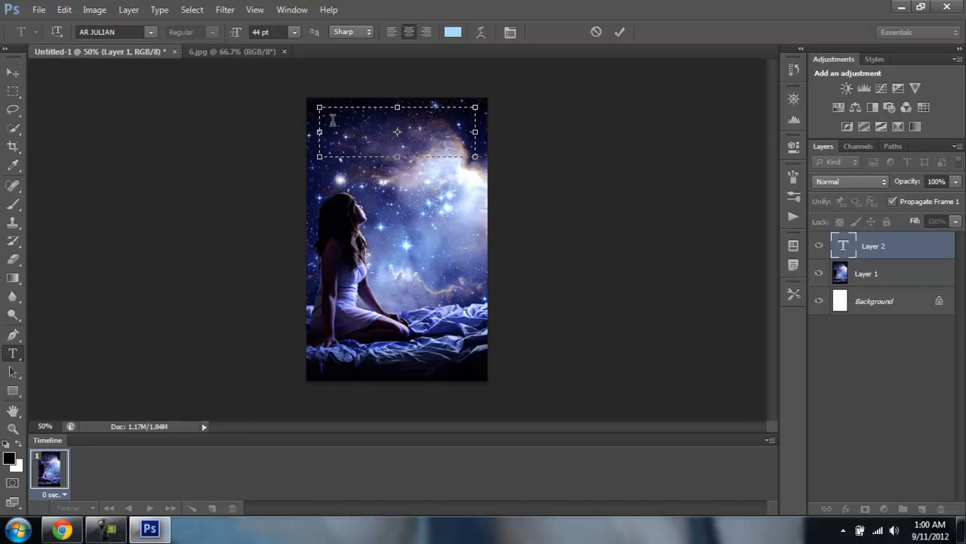
click(150, 32)
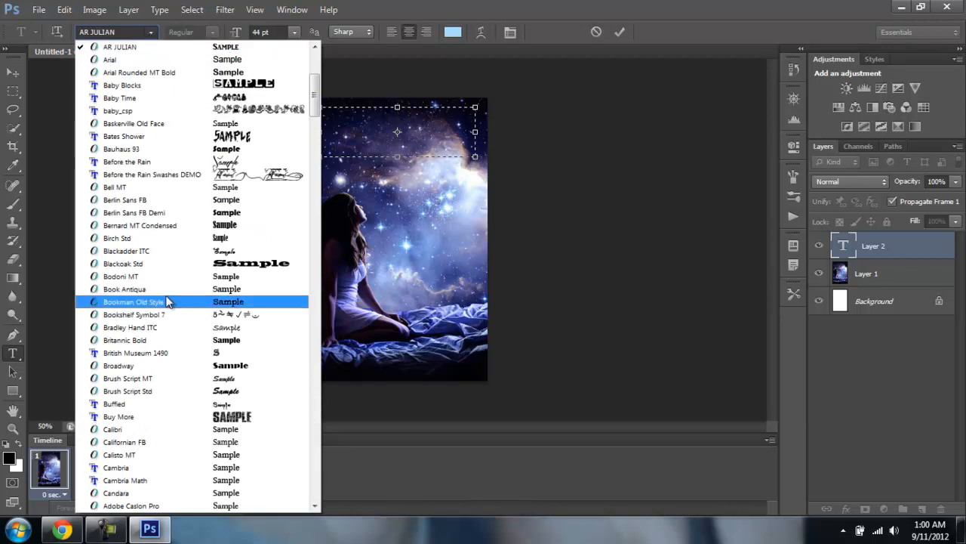
scroll(169, 302, down, 1)
scroll(167, 302, down, 8)
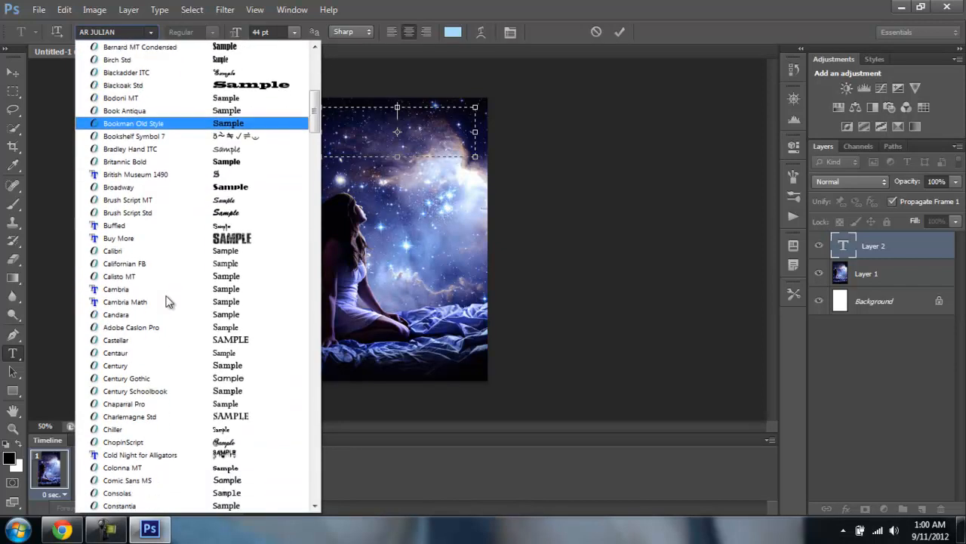
scroll(167, 302, down, 3)
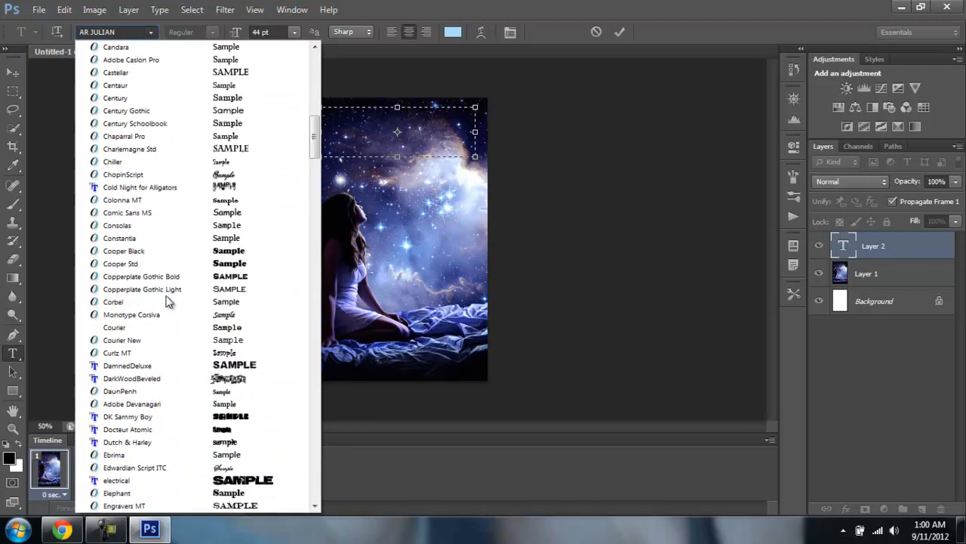
scroll(168, 302, down, 3)
scroll(169, 302, down, 4)
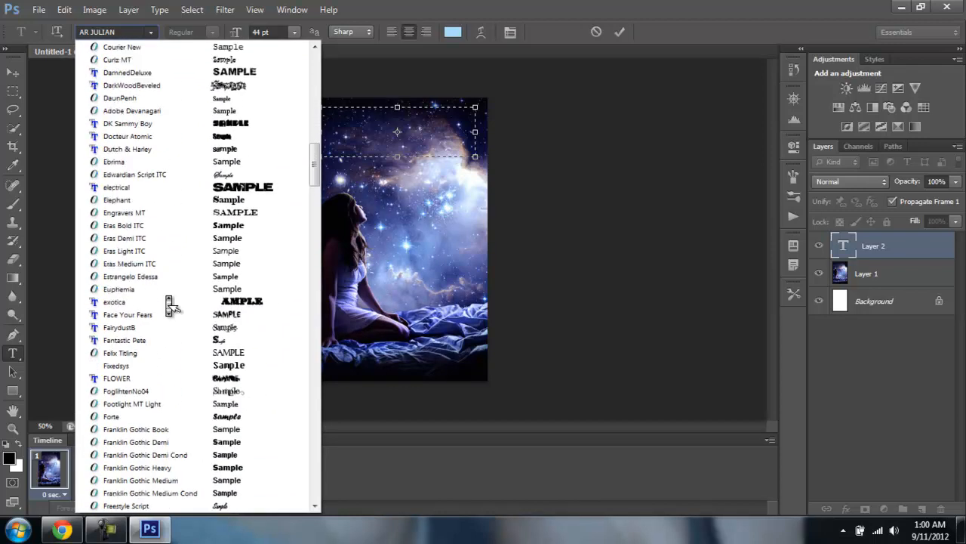
scroll(170, 302, down, 3)
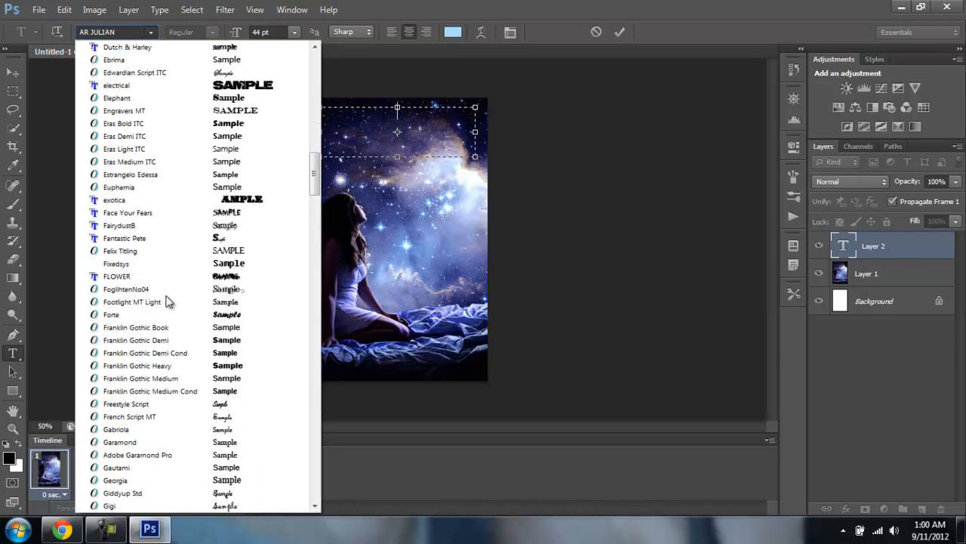
click(179, 225)
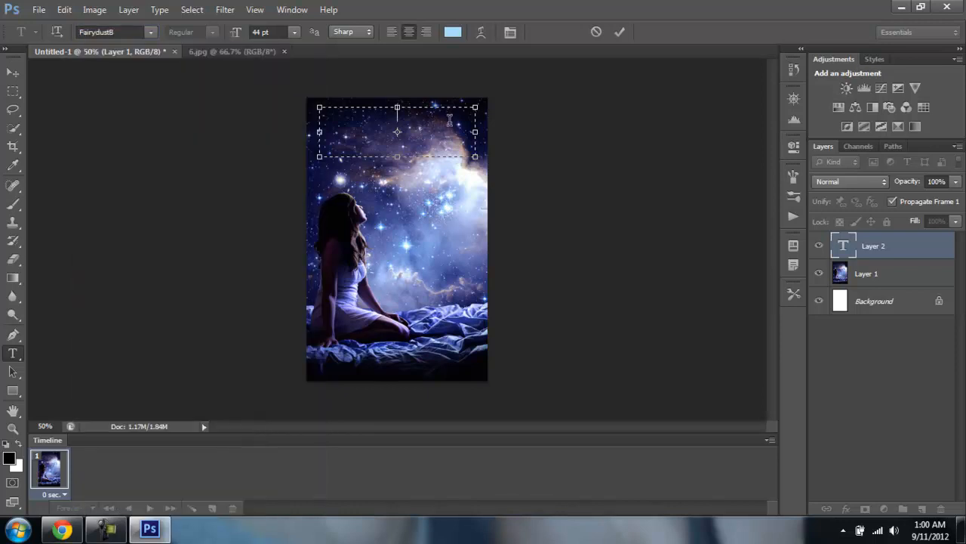
text(Dreamer)
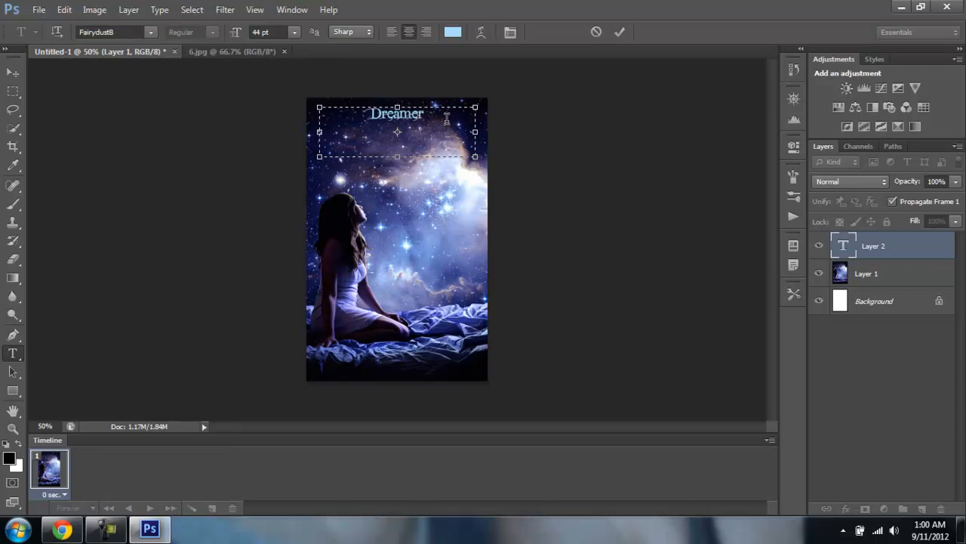
Step: Enlarge the "Dreamer" title to 110 pt and commit the text
drag(438, 118, 276, 109)
click(277, 32)
scroll(277, 33, up, 12)
scroll(277, 32, up, 20)
scroll(276, 33, up, 16)
scroll(276, 33, up, 4)
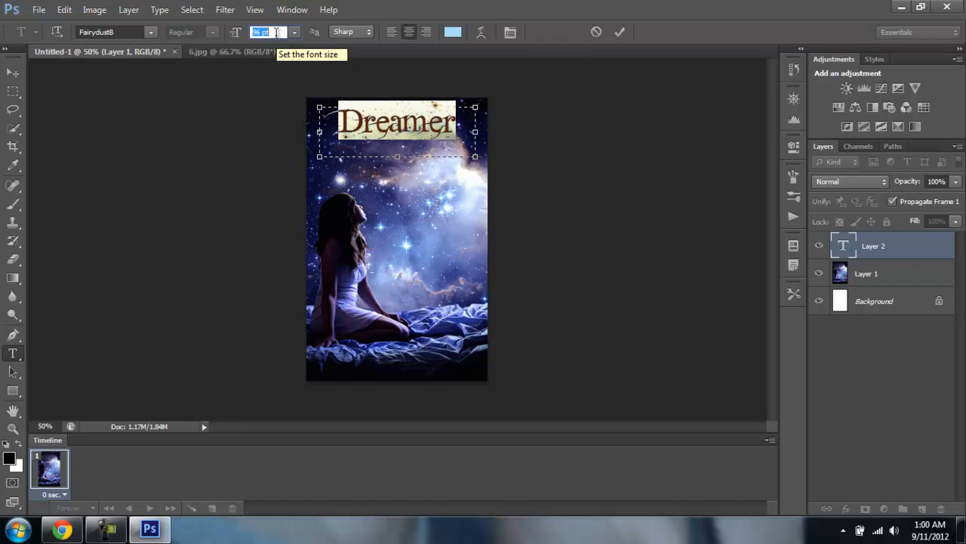
scroll(276, 33, up, 4)
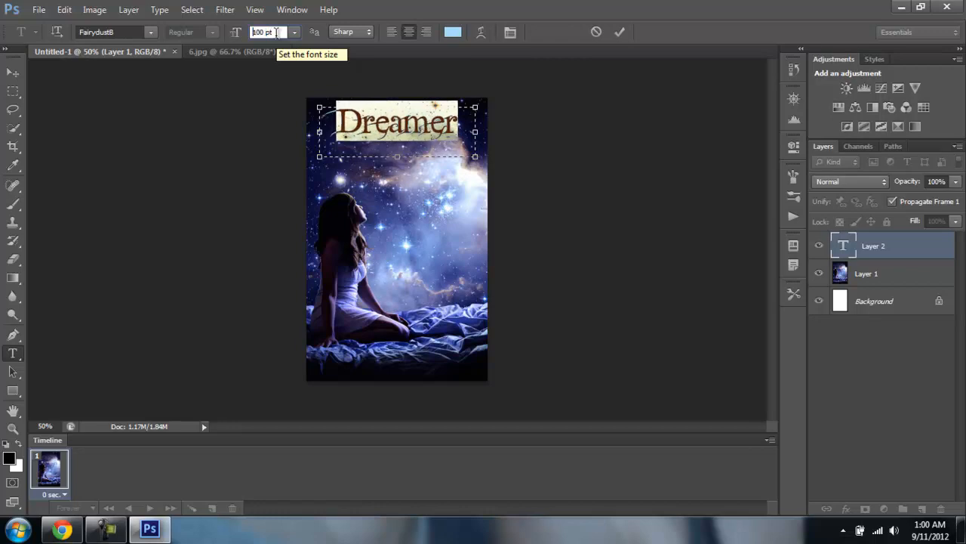
key(Up)
key(Up)
key(Up)
key(Up)
key(Up)
key(Up)
key(Up)
key(Up)
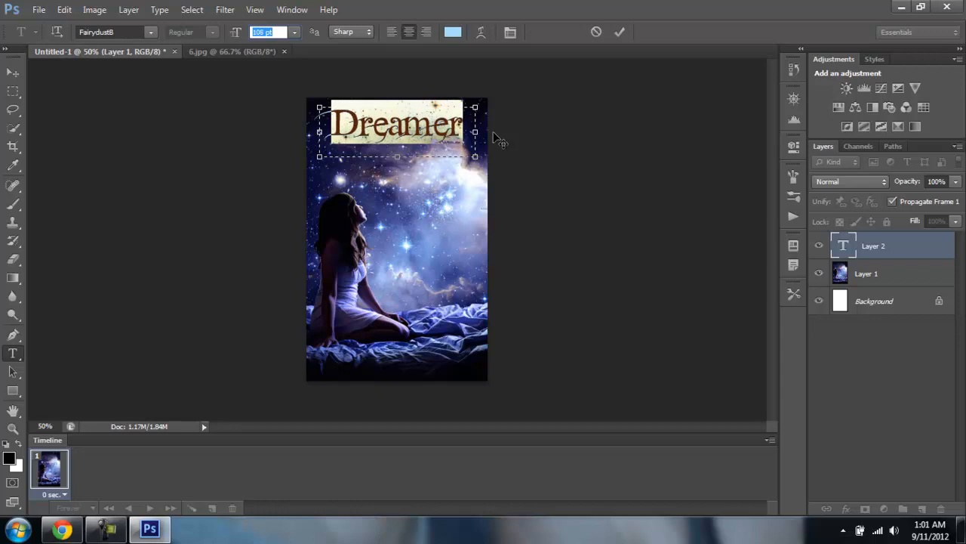
key(Up)
key(Up)
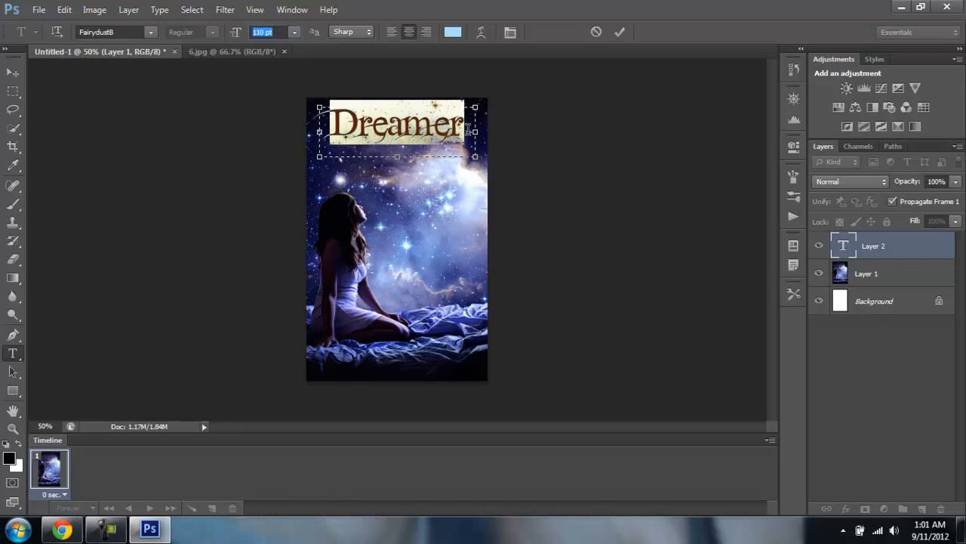
click(468, 130)
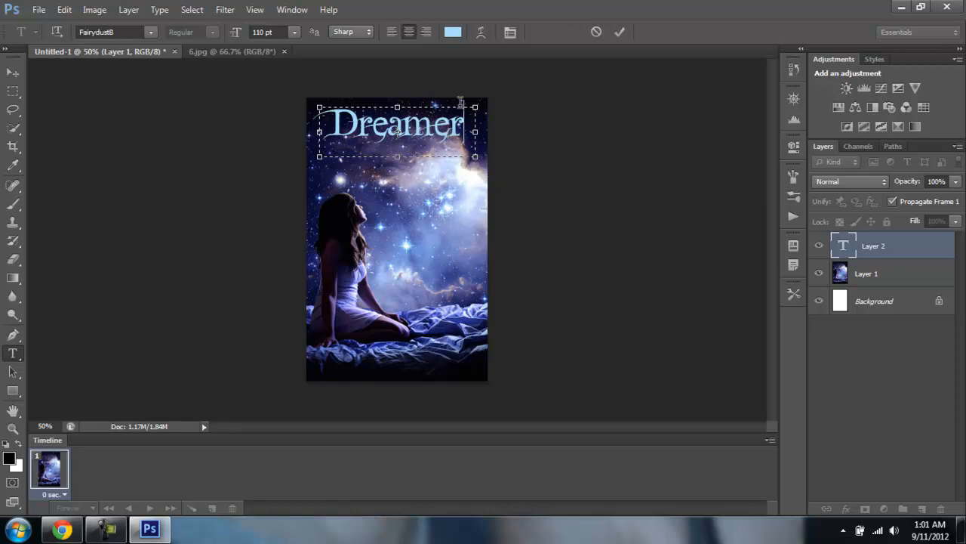
click(623, 29)
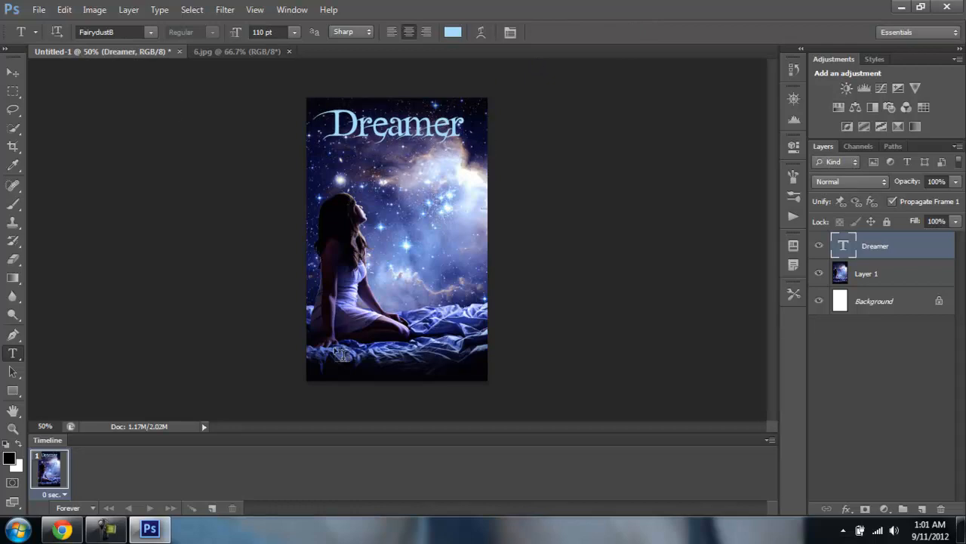
Step: Draw a second text box along the bottom of the cover and set its font to AR JULIAN at 87 pt
drag(330, 339, 466, 370)
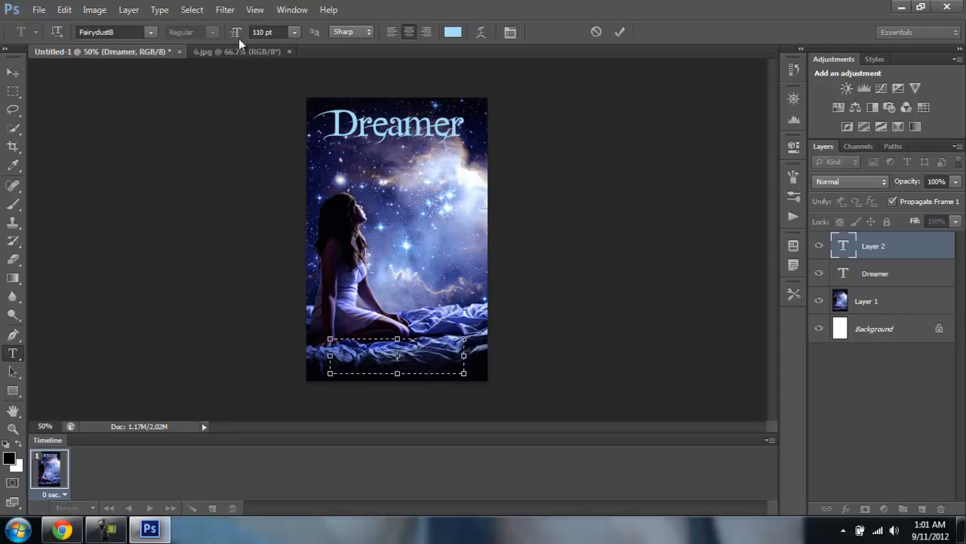
click(152, 33)
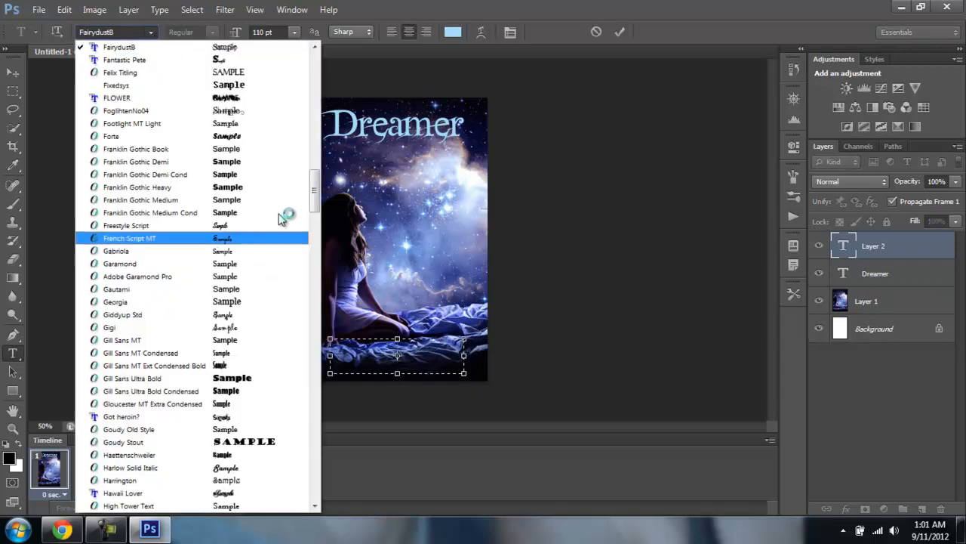
drag(315, 203, 316, 83)
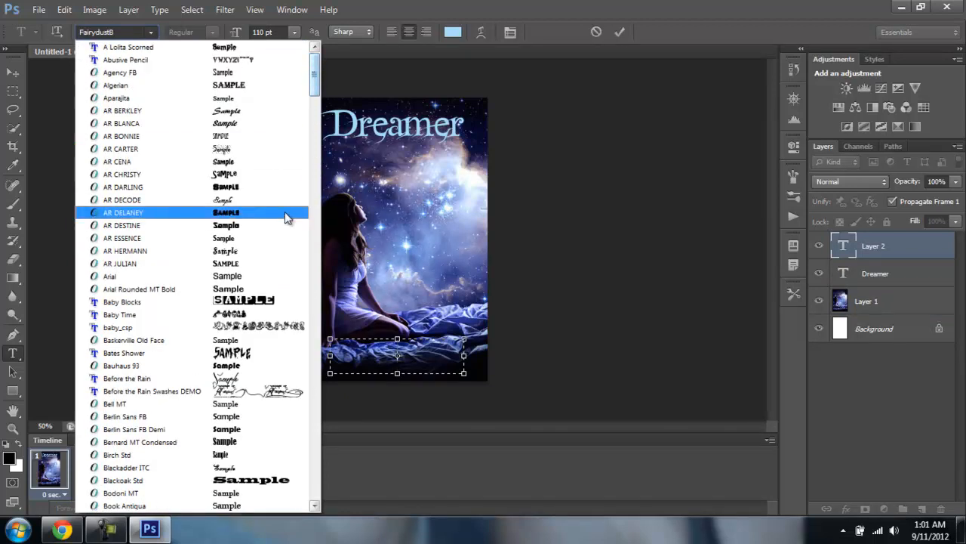
click(273, 264)
click(284, 31)
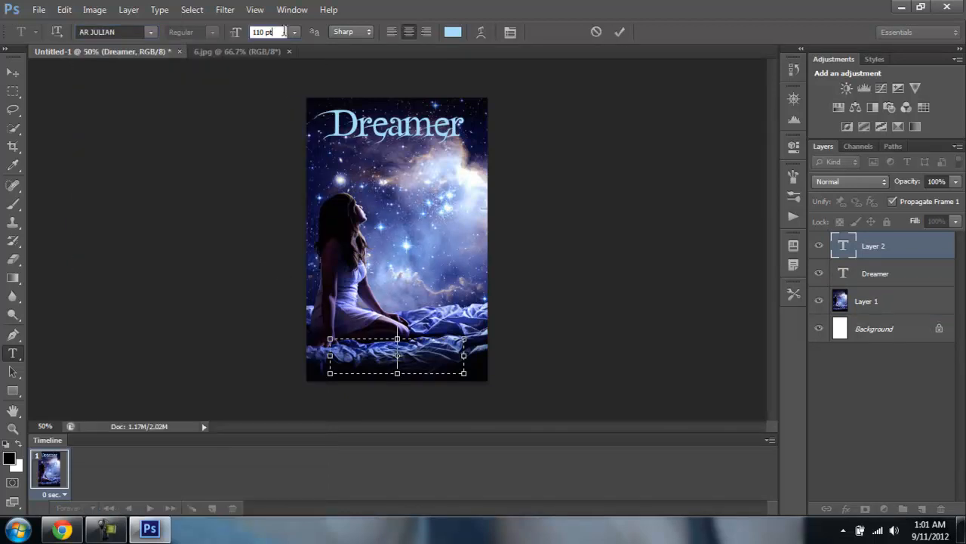
scroll(284, 31, down, 6)
scroll(284, 32, down, 2)
click(405, 352)
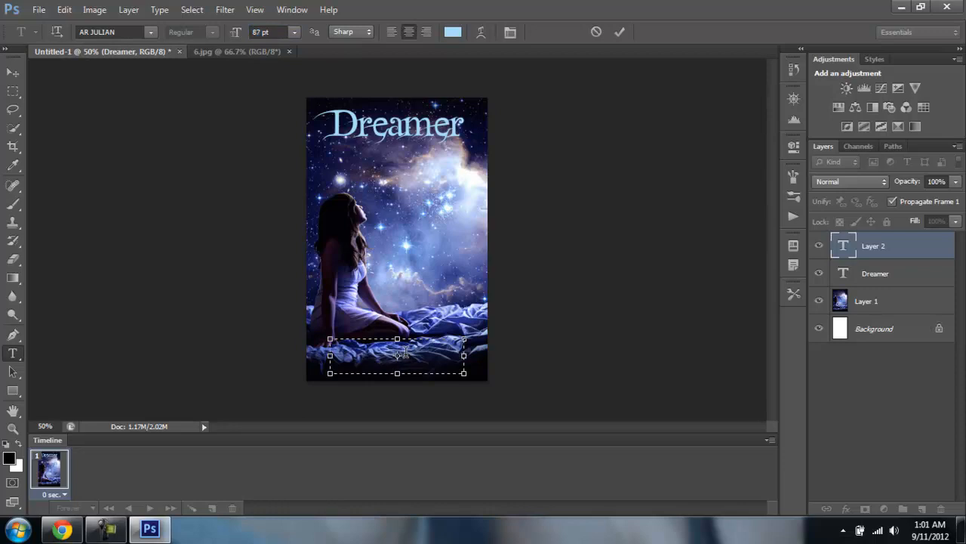
Step: Enter the text "Snatchy" in the new text box along the bottom of the cover
text(Sh)
text(at)
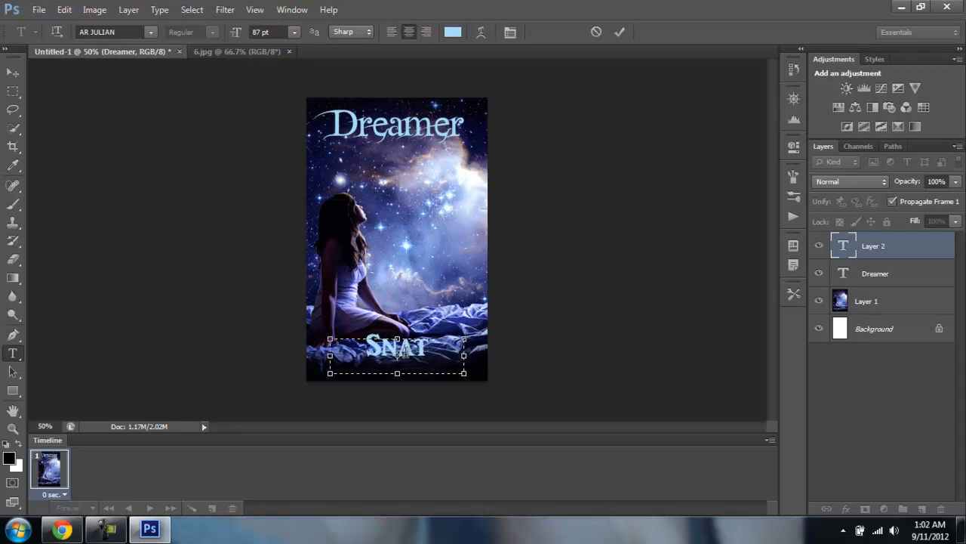
text(chy)
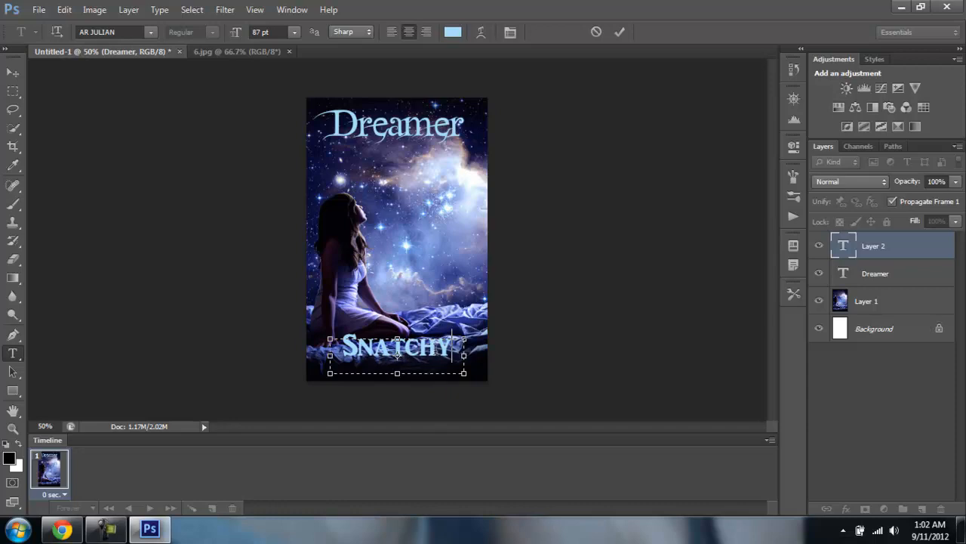
Step: Reduce the font size of the whole "Snatchy" line to 68 pt
drag(452, 349, 265, 317)
click(270, 31)
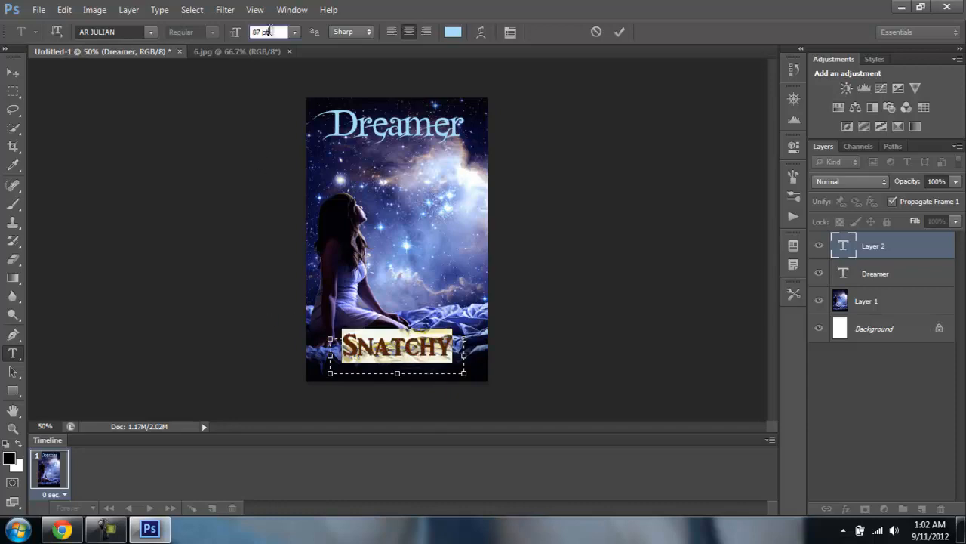
key(Down)
key(Down)
key(Down)
key(Down)
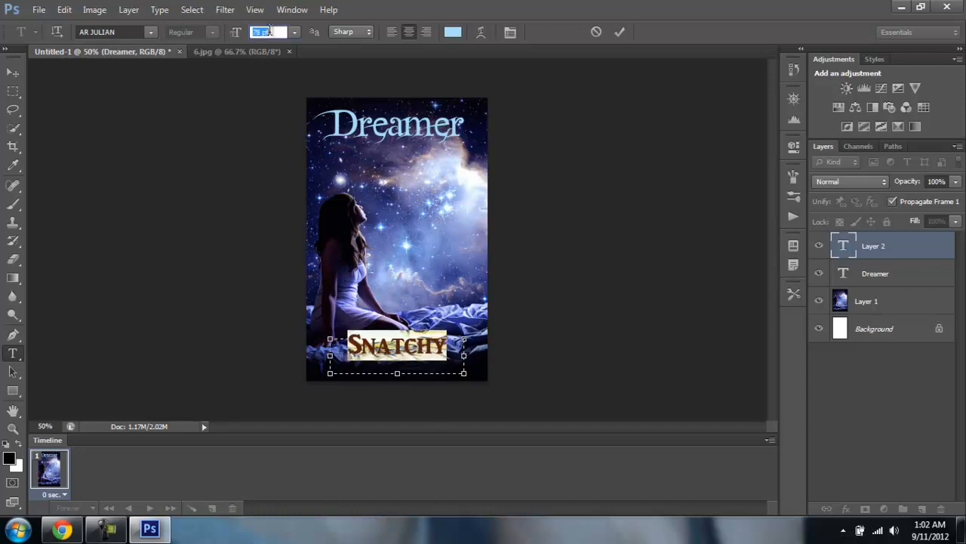
key(Down)
key(Down)
key(Down)
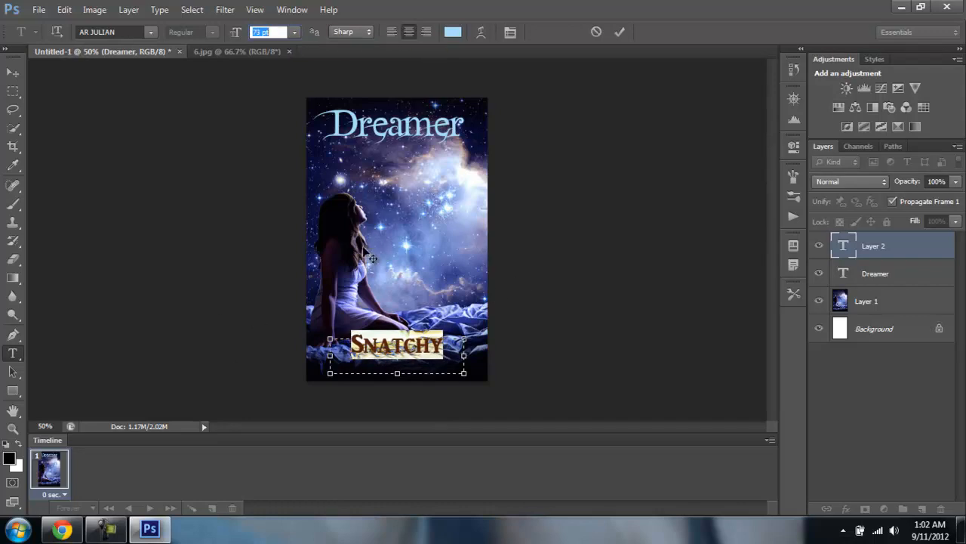
click(268, 33)
key(Down)
key(Down)
key(Down)
key(Down)
key(Down)
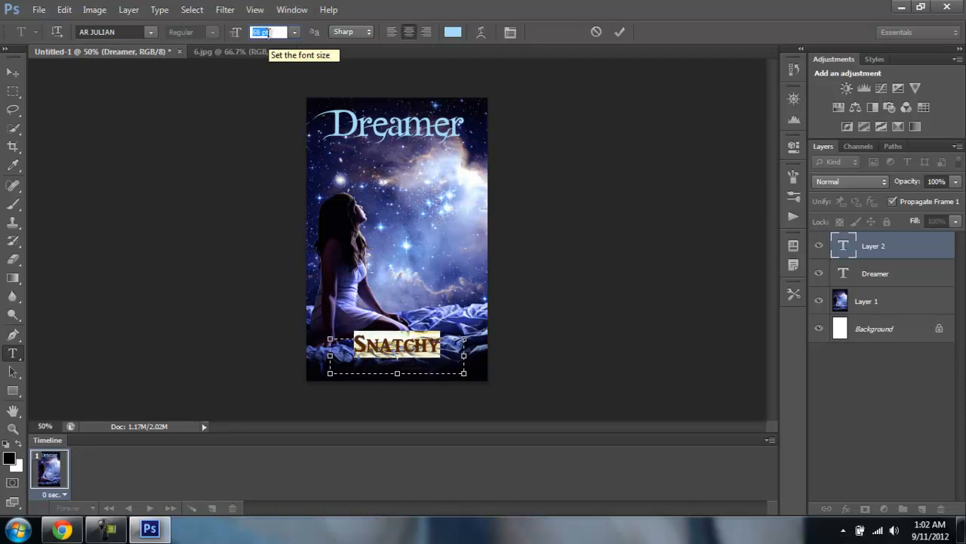
Step: Keep the light blue a9dff8 text colour and move the "Snatchy" line down close to the cover's bottom edge
click(453, 32)
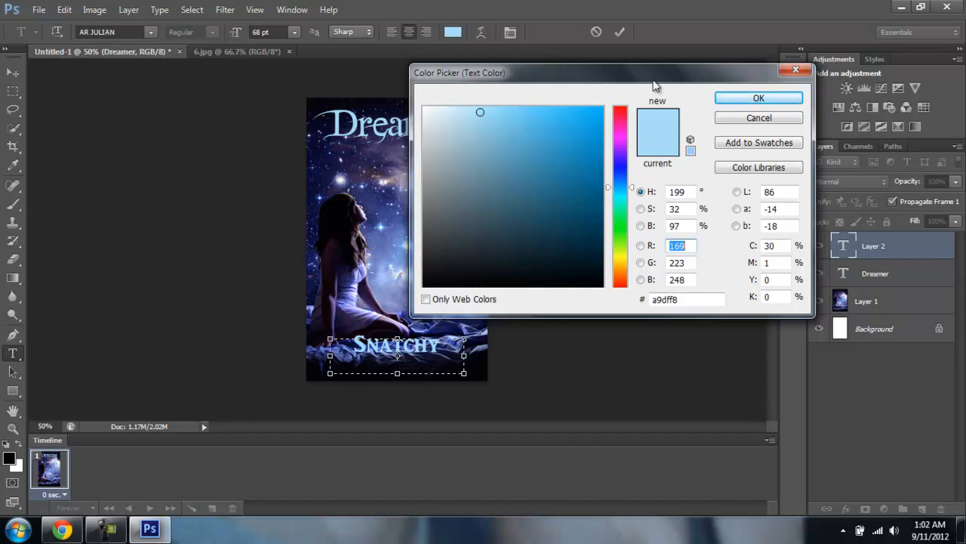
click(755, 102)
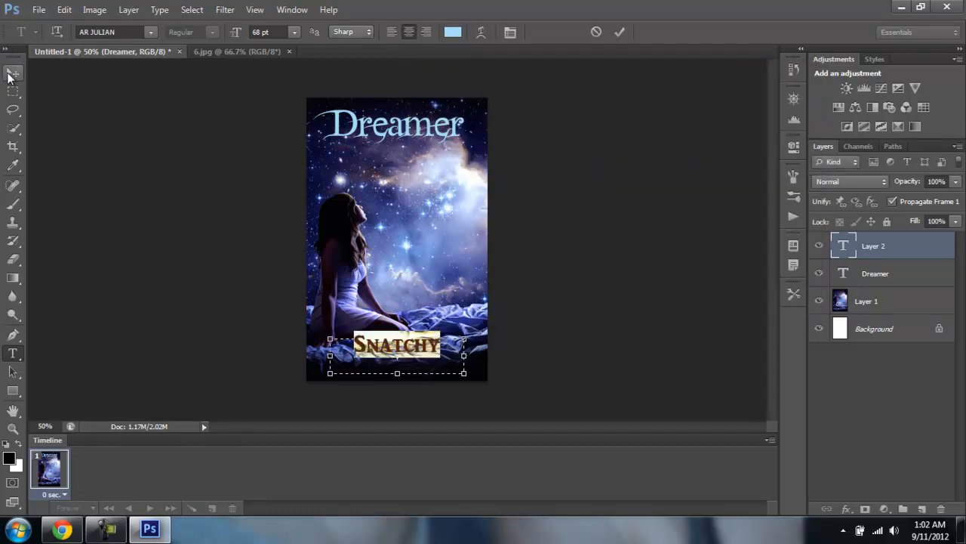
click(13, 73)
mouse_move(444, 354)
mouse_down()
mouse_move(443, 379)
mouse_move(444, 371)
mouse_up()
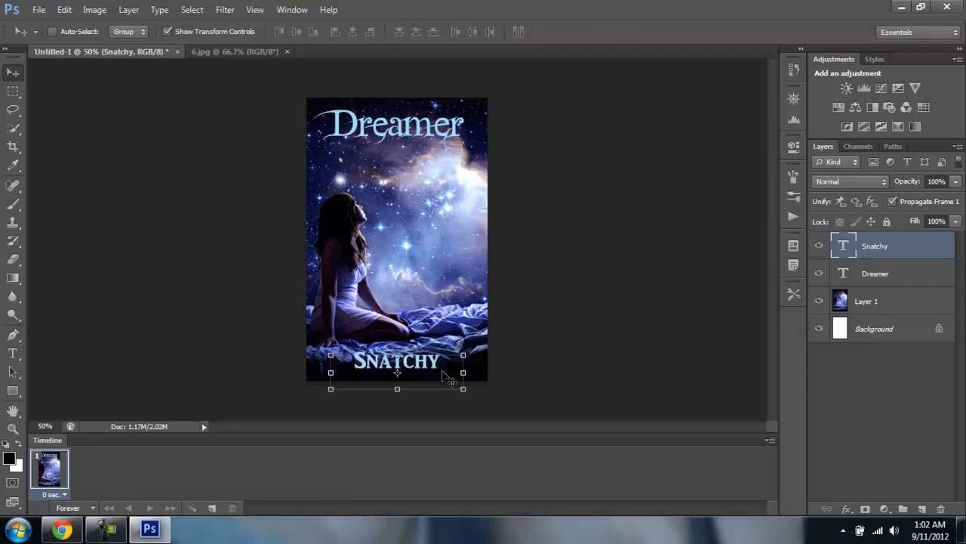
Step: Try darker and brighter blues on the "Snatchy" text, settle on white as its colour and commit the text
double_click(843, 246)
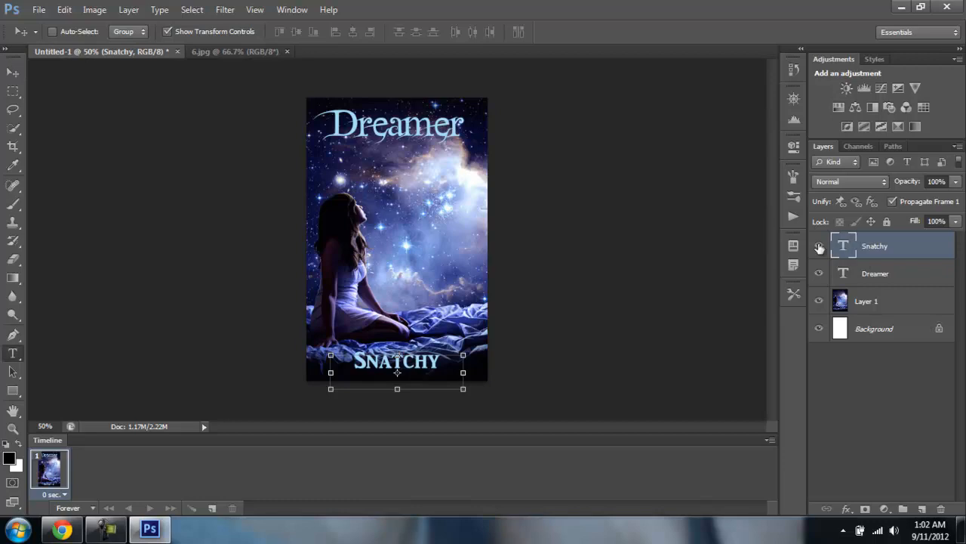
click(453, 32)
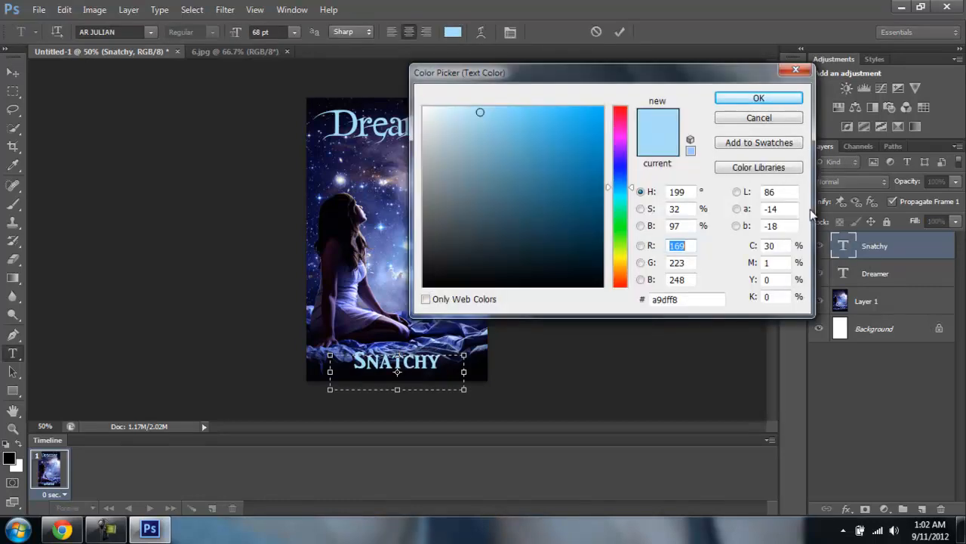
drag(661, 73, 790, 32)
click(696, 111)
click(708, 148)
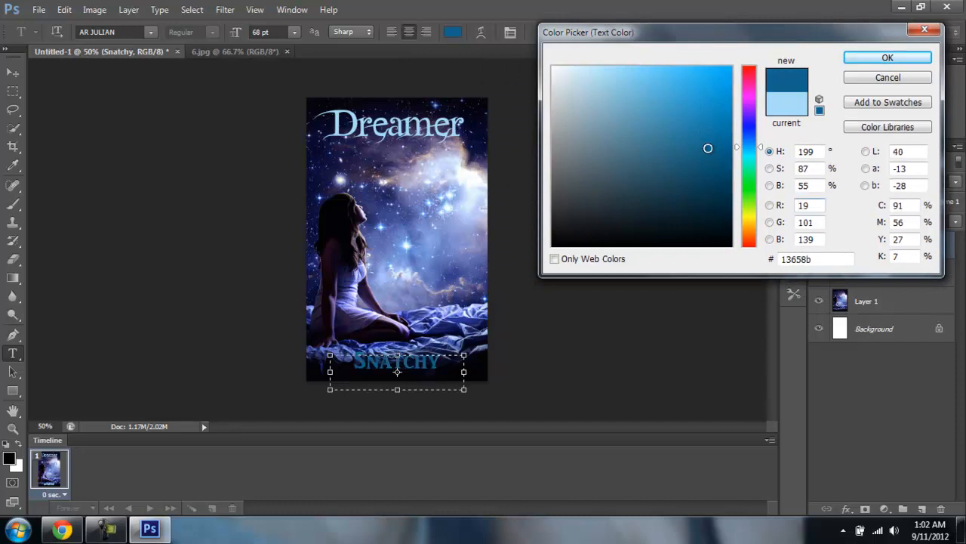
drag(708, 148, 748, 48)
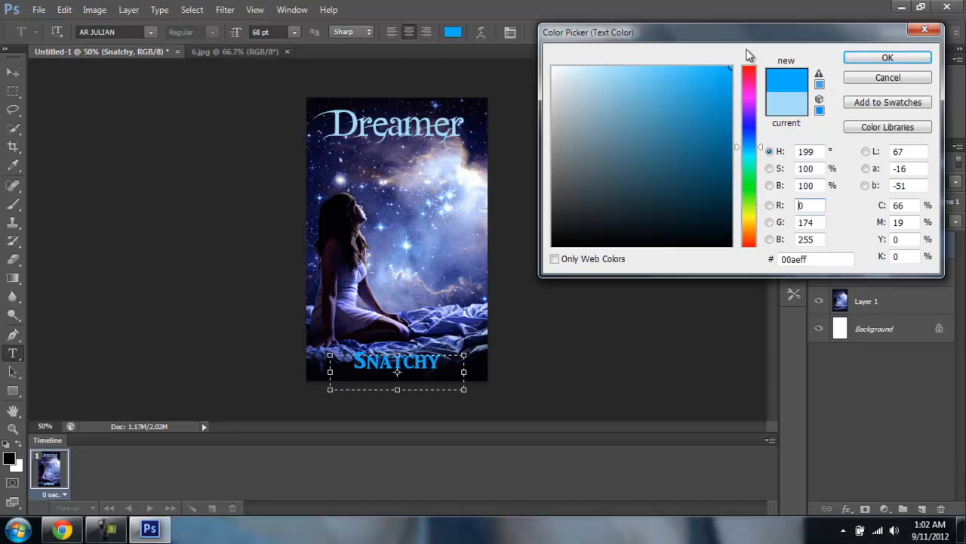
click(601, 83)
drag(601, 83, 552, 67)
click(898, 59)
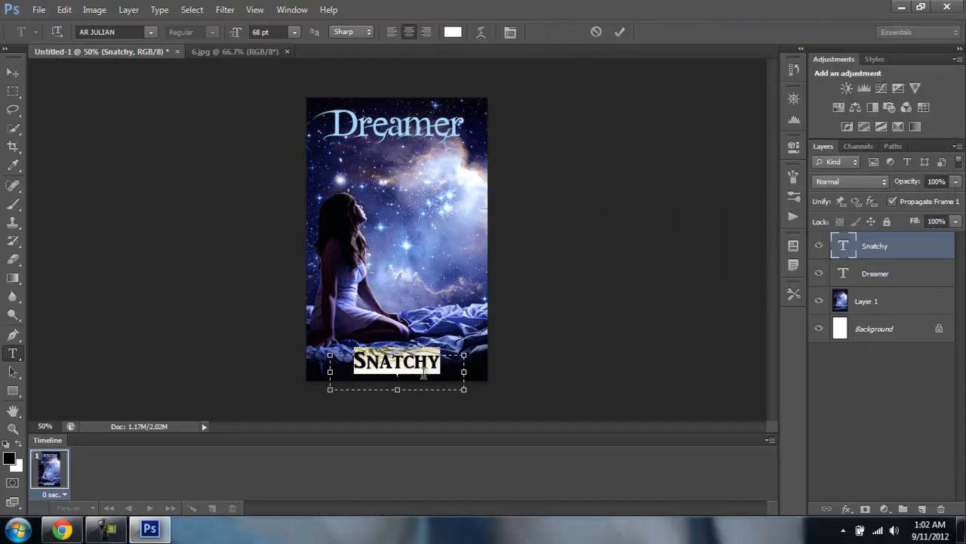
click(439, 369)
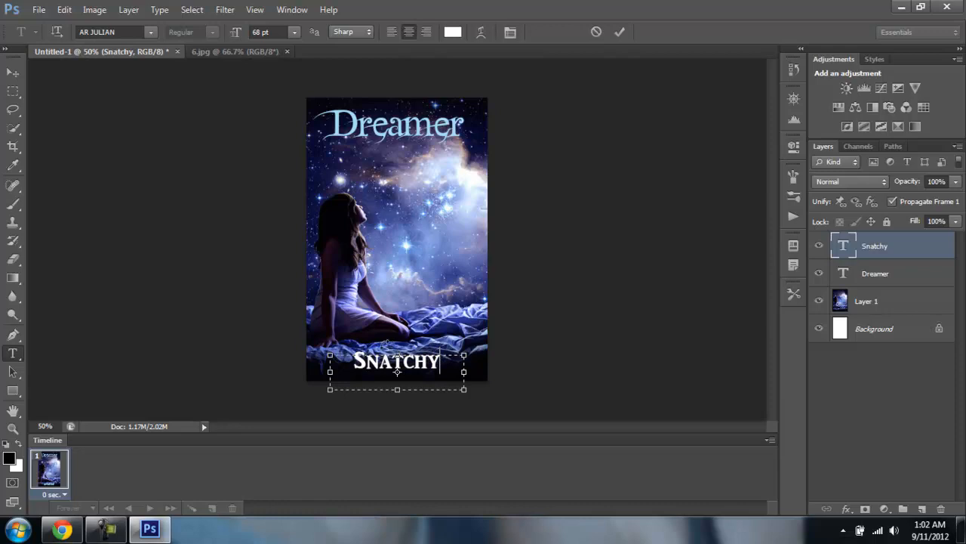
click(620, 32)
key(v)
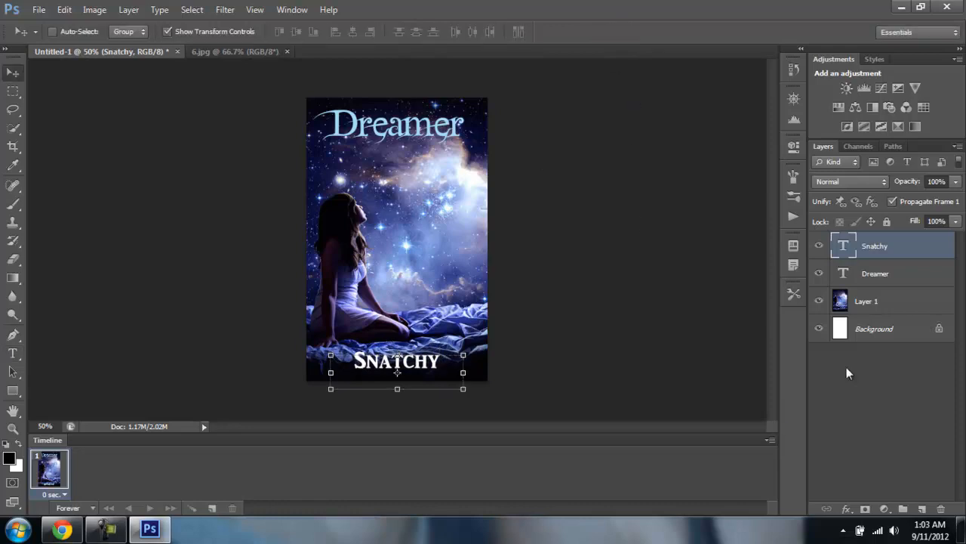
Step: Switch to the 6.jpg document, clear the Crop tool's aspect ratio and widen the crop box freehand around the woman
click(853, 330)
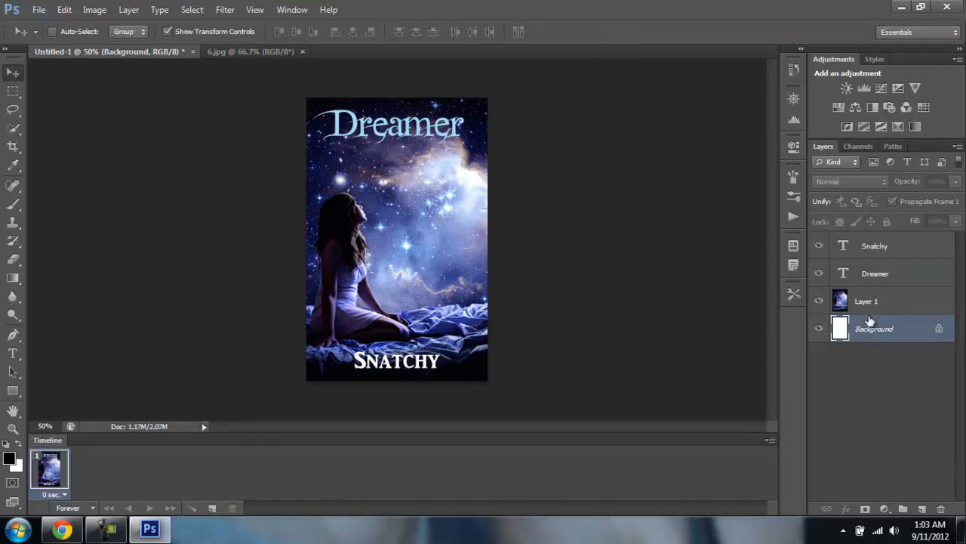
click(248, 51)
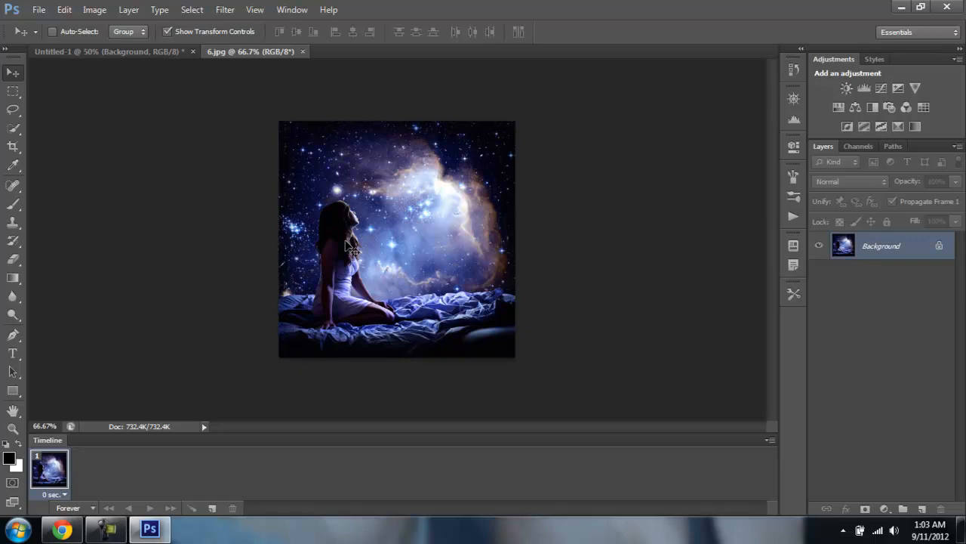
click(13, 147)
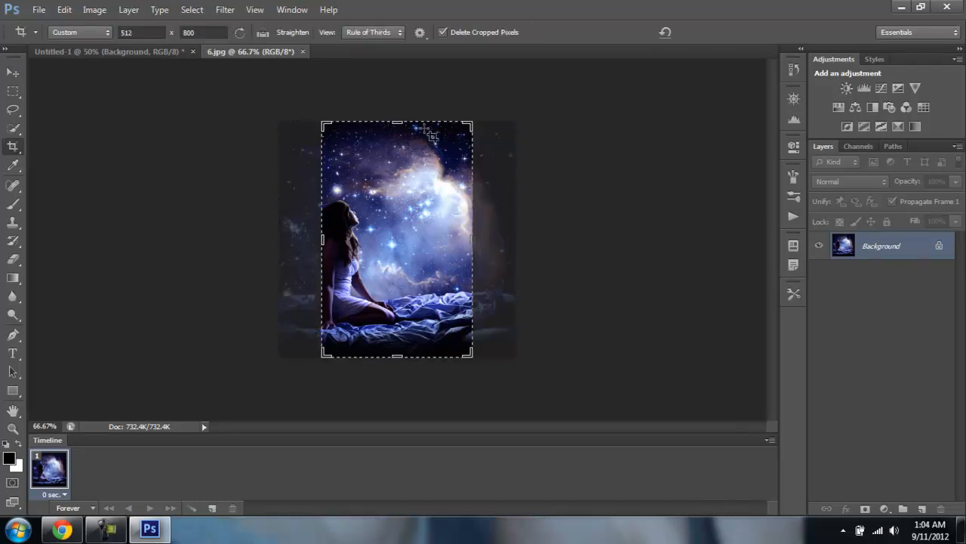
click(663, 33)
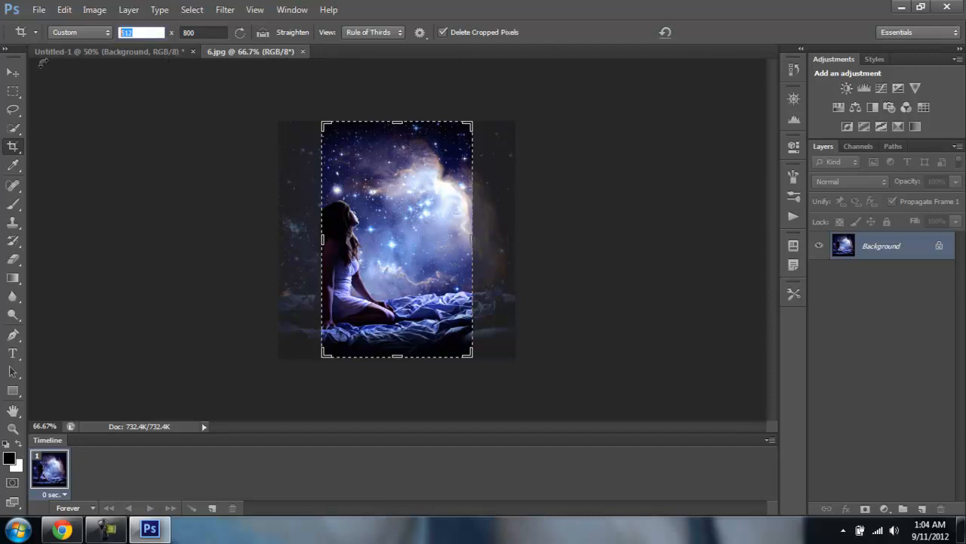
key(Tab)
key(BackSpace)
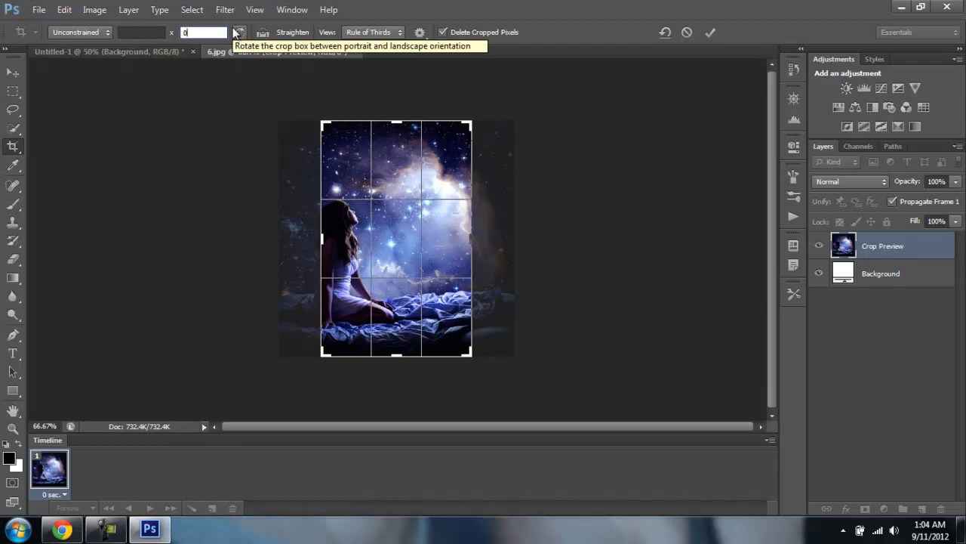
click(195, 142)
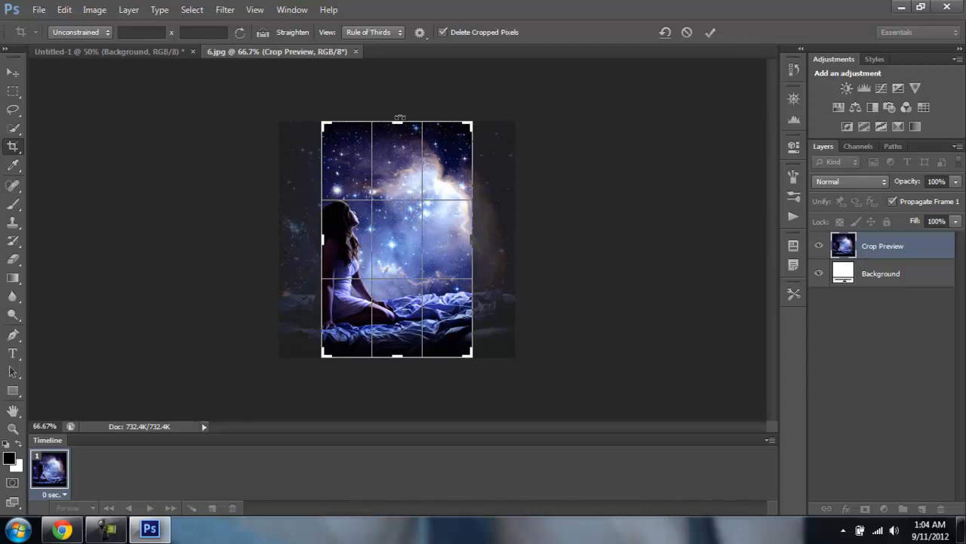
drag(474, 238, 499, 231)
mouse_move(384, 195)
mouse_down()
mouse_move(380, 147)
mouse_move(384, 212)
mouse_move(377, 208)
mouse_up()
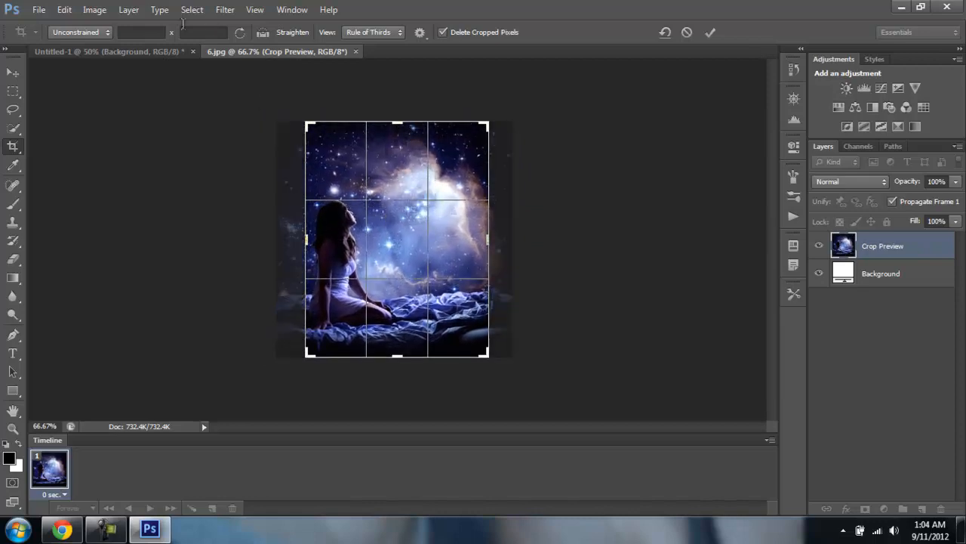
Step: Crop the 6.jpg picture to a 512 x 800 ratio, shifting the image so the woman is fully inside the frame
click(156, 32)
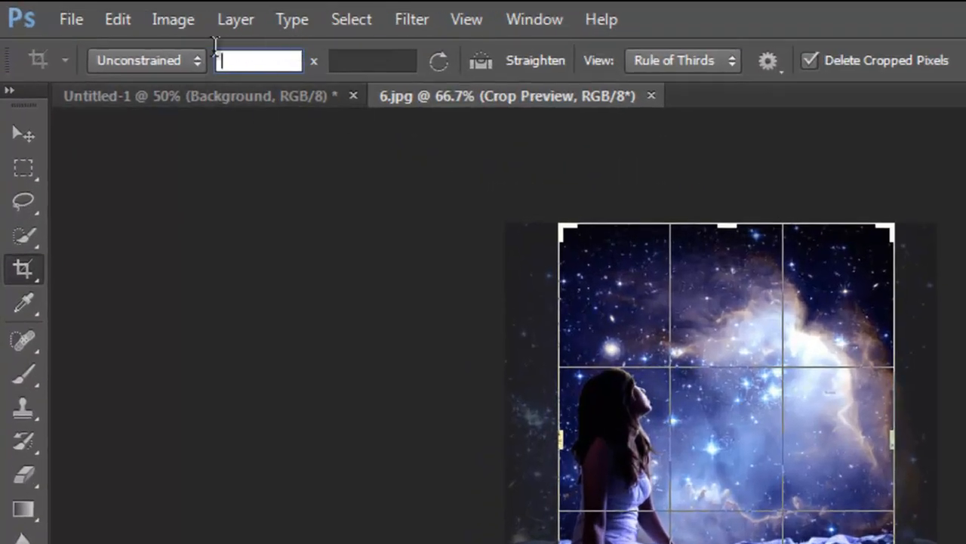
text(5)
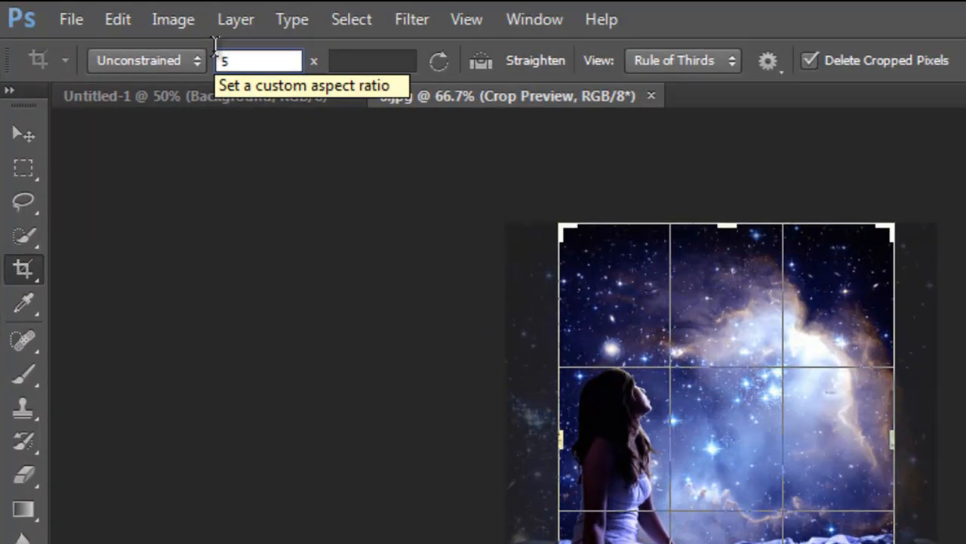
text(12)
key(Tab)
text(800)
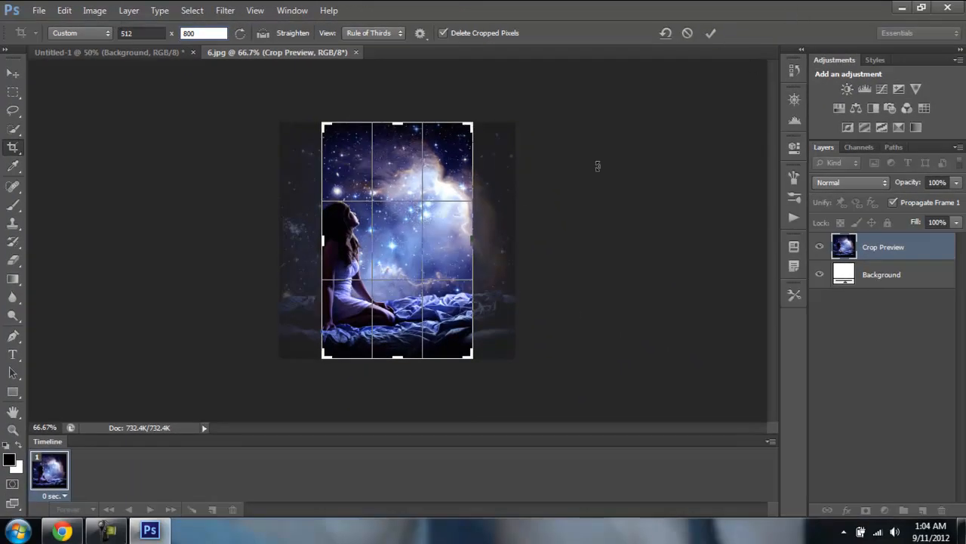
mouse_move(427, 208)
mouse_down()
mouse_move(419, 212)
mouse_move(435, 213)
mouse_move(377, 205)
mouse_move(425, 201)
mouse_move(401, 202)
mouse_move(407, 225)
mouse_move(406, 213)
mouse_move(439, 215)
mouse_up()
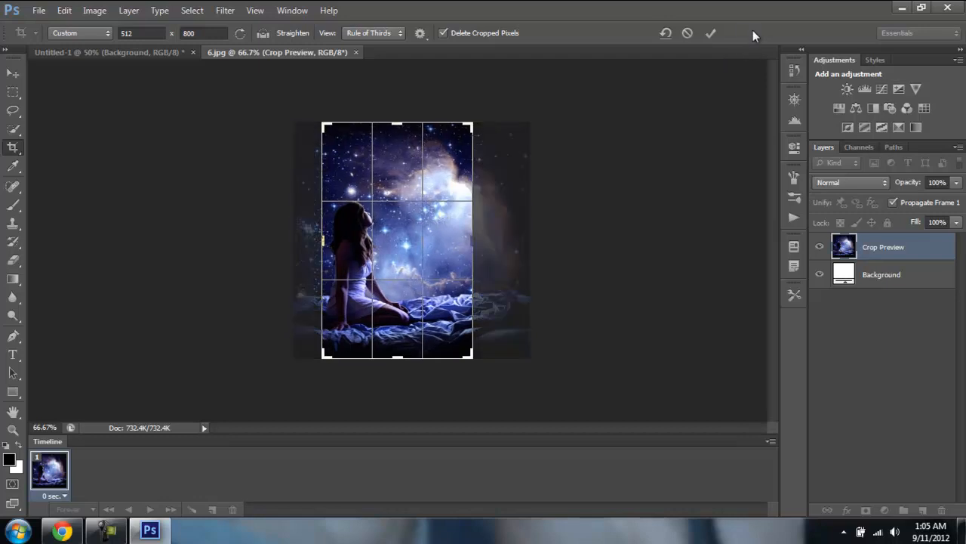
click(710, 33)
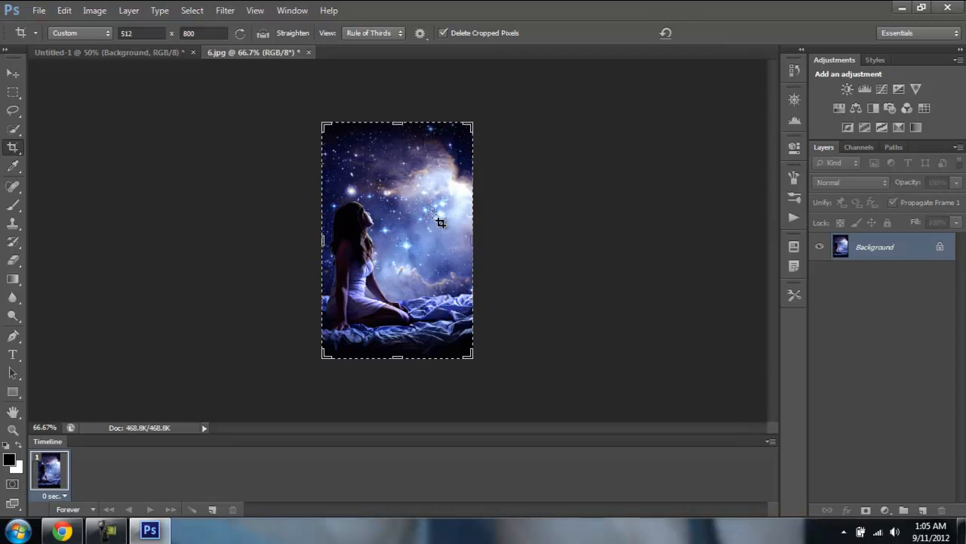
Step: Draw a text box on the cropped picture, place it over the bed sheets and enter "Snatchy" in it
click(12, 354)
drag(344, 134, 468, 168)
drag(467, 172, 434, 329)
click(18, 72)
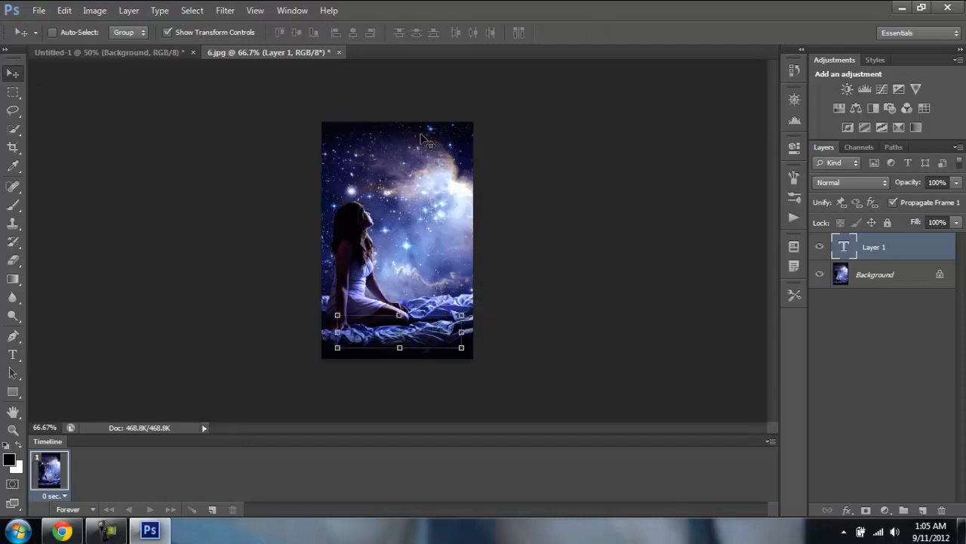
double_click(844, 246)
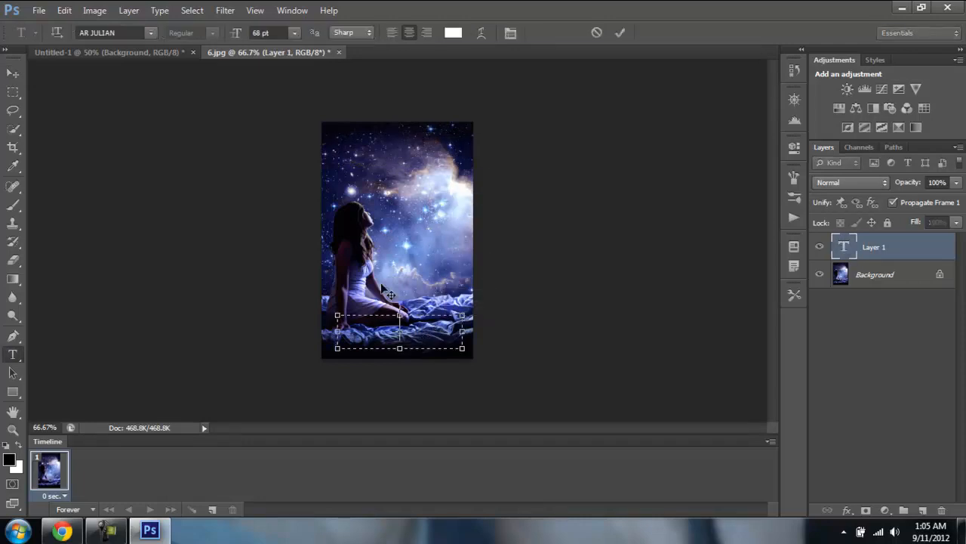
text(Snatchy)
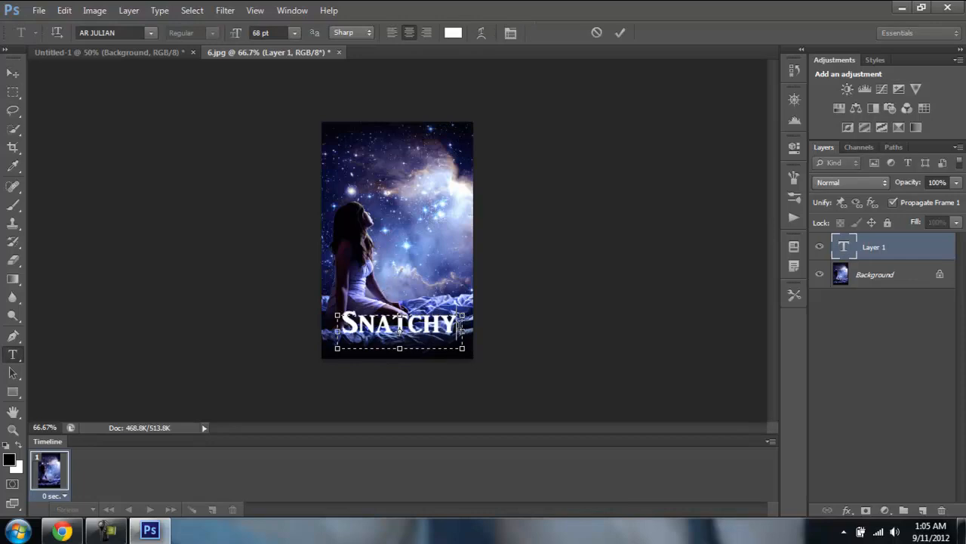
Step: Reduce the font size of the "Snatchy" text on the cropped picture to 52 pt
drag(458, 325, 183, 324)
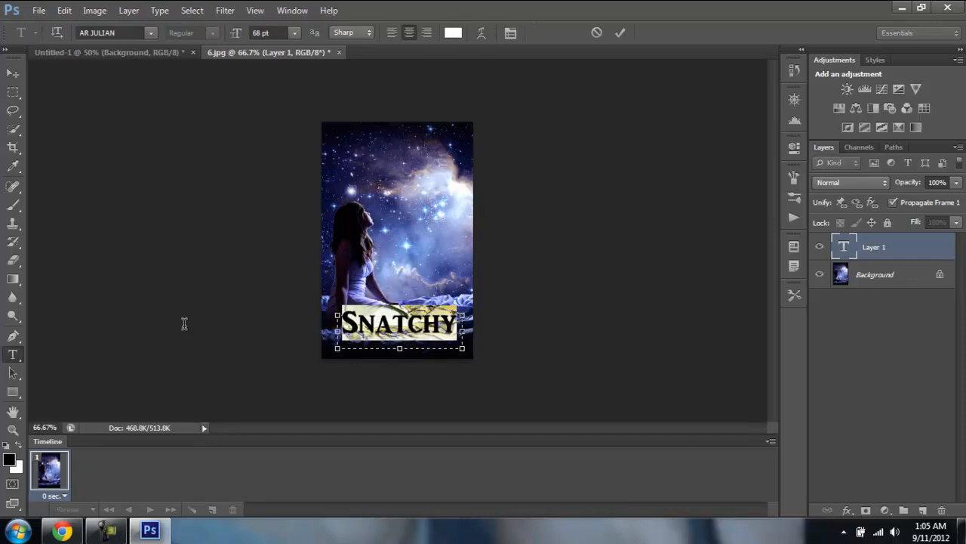
click(277, 35)
key(Down)
key(Down)
key(Down)
key(Down)
key(Down)
key(Down)
key(Down)
key(Down)
key(Down)
key(Down)
key(Down)
key(Down)
key(Down)
key(Down)
key(Down)
key(Down)
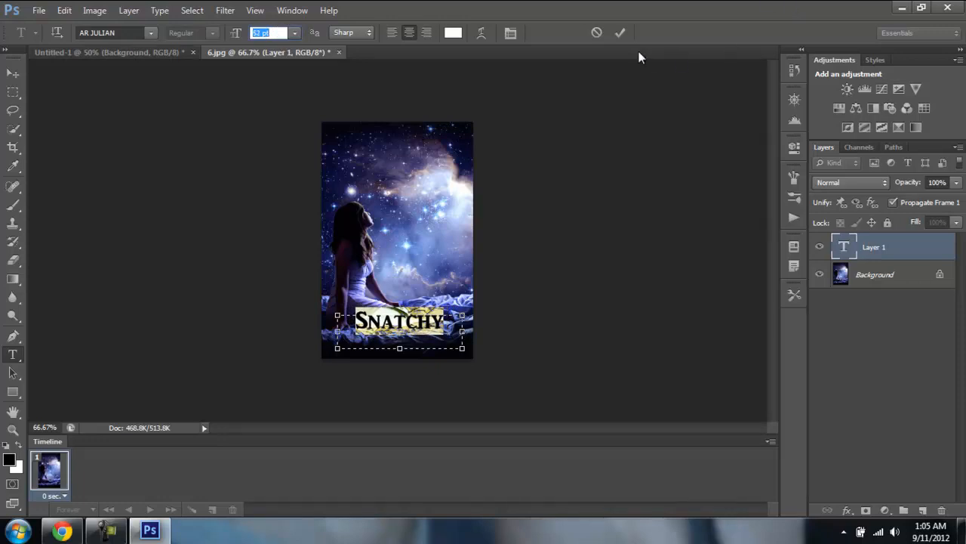
Step: Commit the resized text and move it down close to the cropped picture's bottom edge
click(622, 31)
key(v)
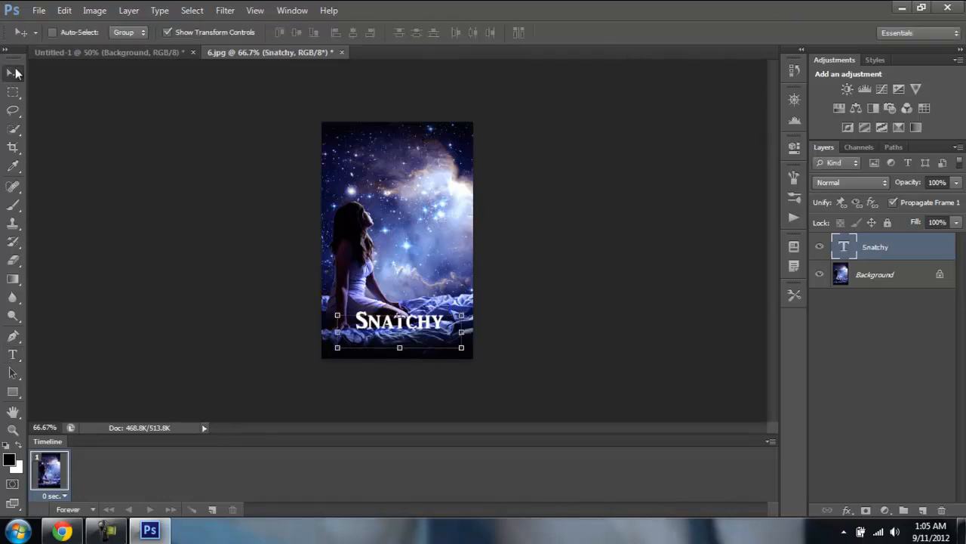
drag(437, 338, 436, 360)
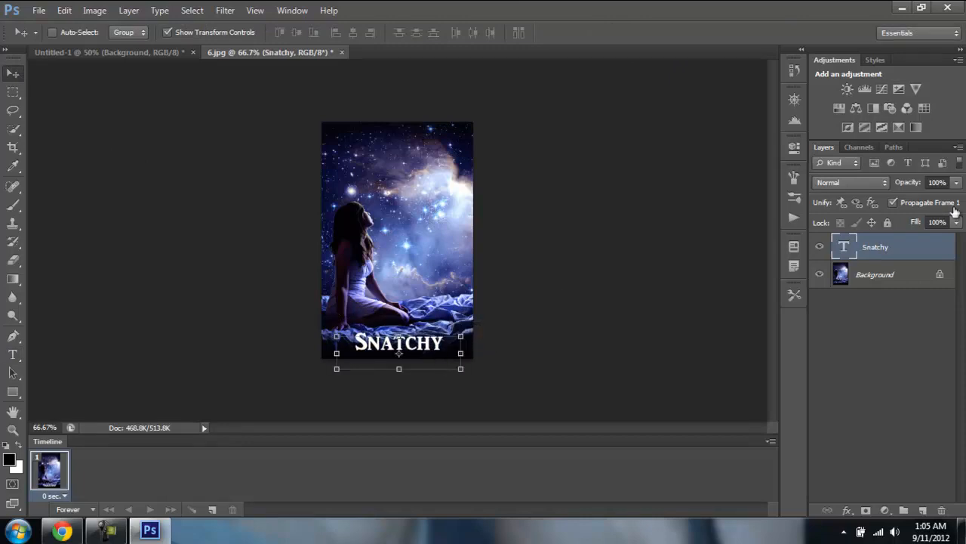
Step: Add a text box across the starry sky at the cropped picture's upper edge and enter "Dreamer" in it
click(868, 279)
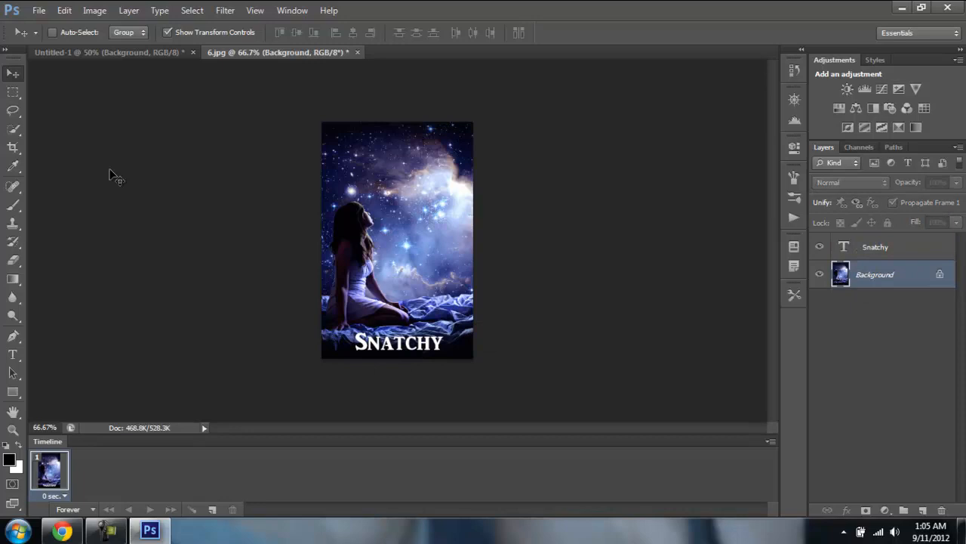
click(13, 354)
drag(336, 133, 462, 181)
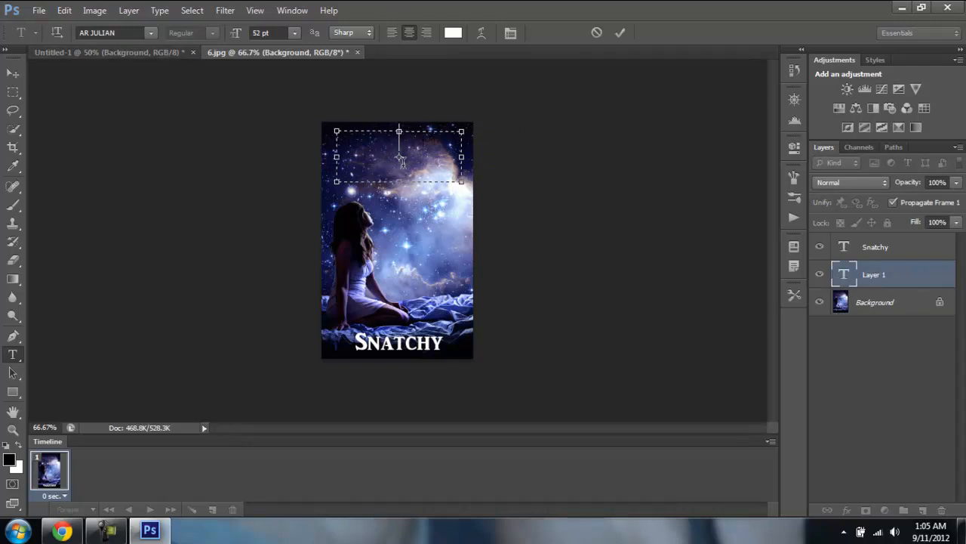
text(Dreamer)
click(620, 32)
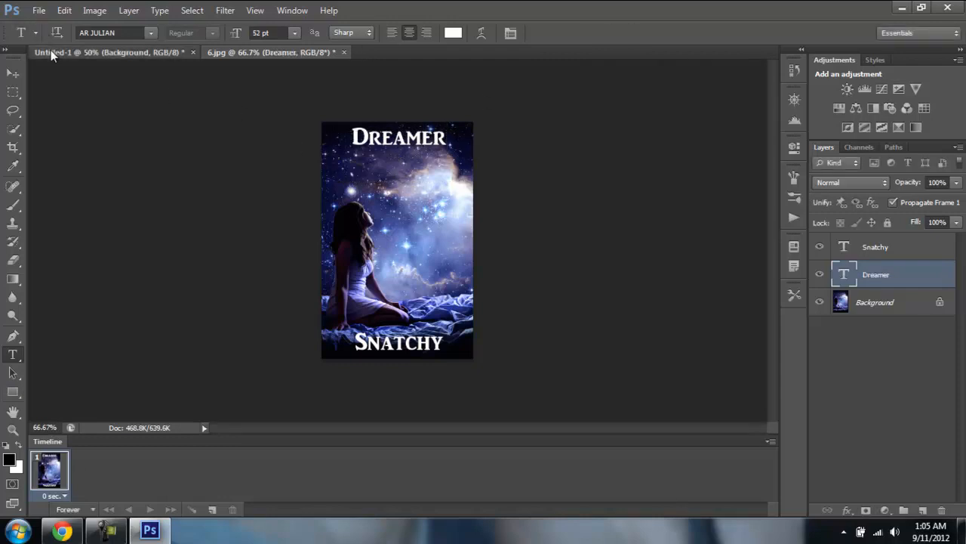
Step: Check the title on the Untitled-1 cover and change the cropped picture's "Dreamer" text to the FairydustB font
click(51, 50)
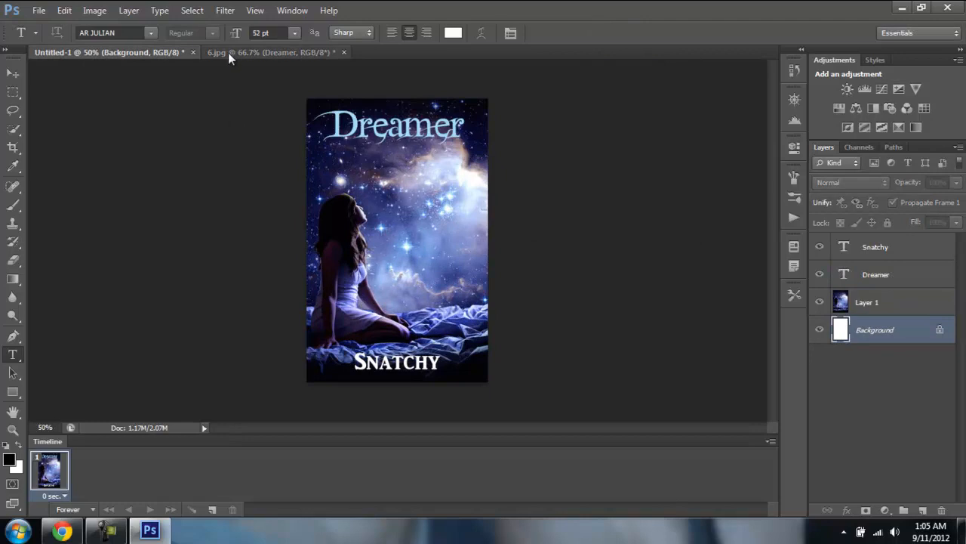
click(219, 51)
double_click(842, 275)
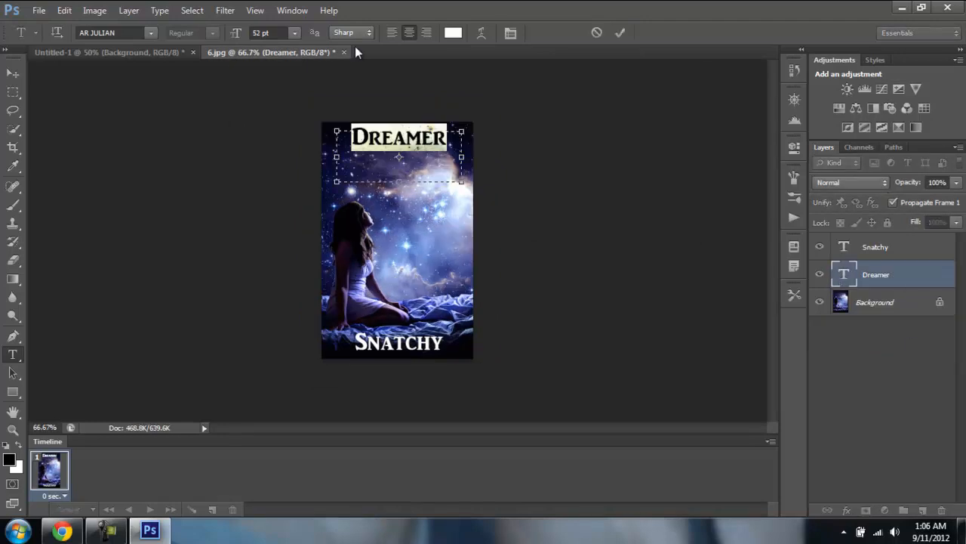
click(151, 34)
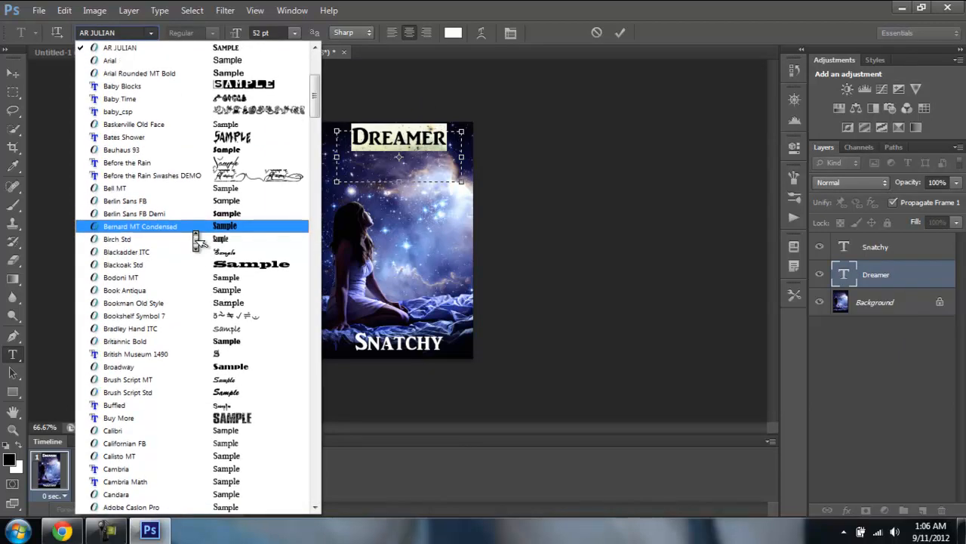
scroll(194, 239, down, 6)
scroll(194, 237, up, 3)
scroll(193, 237, up, 2)
scroll(194, 237, down, 6)
scroll(193, 237, down, 6)
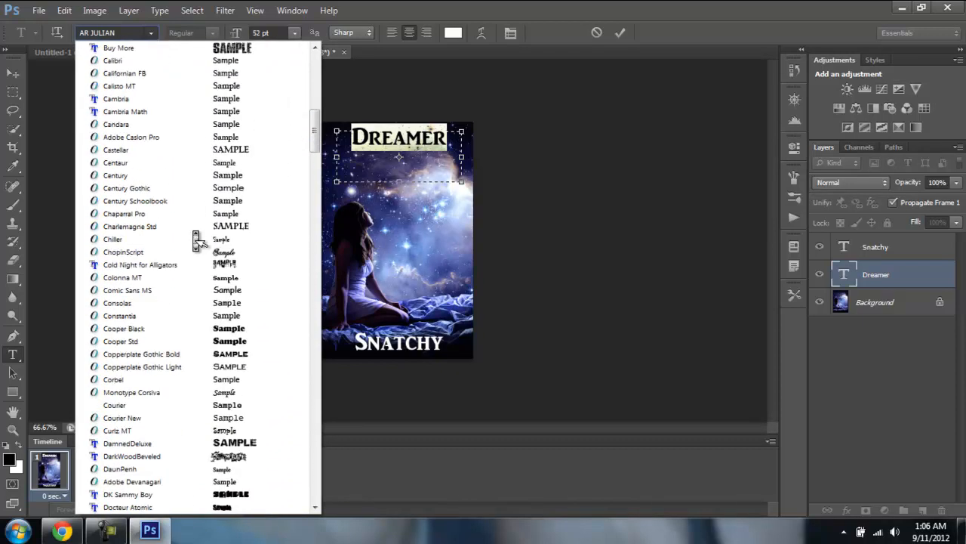
scroll(194, 237, down, 3)
scroll(195, 238, down, 6)
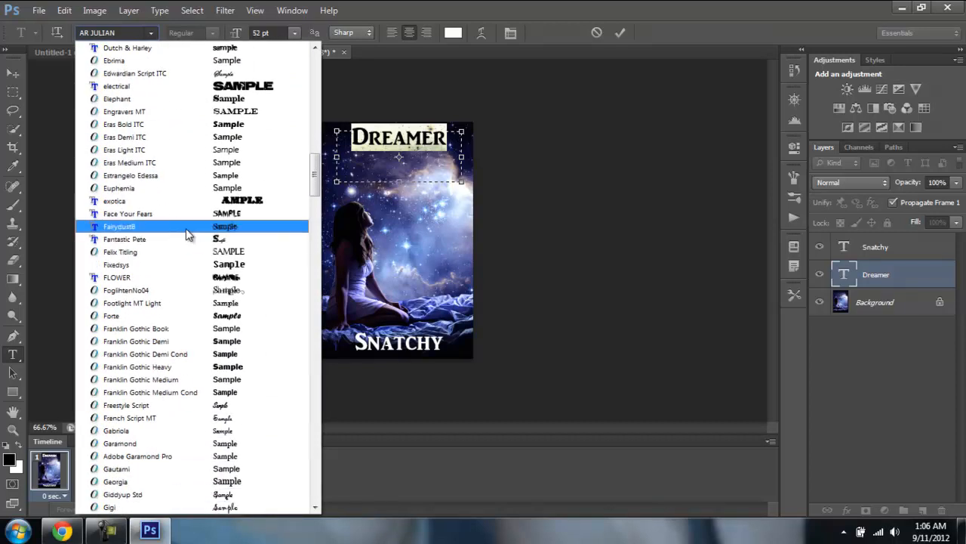
click(187, 228)
Step: Increase the font size of the "Dreamer" title on the cropped picture to 70 pt
double_click(426, 140)
click(282, 32)
key(Up)
key(Up)
key(Up)
key(Up)
key(Up)
key(Up)
key(Up)
key(Up)
key(Up)
key(Up)
key(Up)
key(Up)
key(Up)
key(Up)
key(Up)
key(Up)
key(Up)
key(Up)
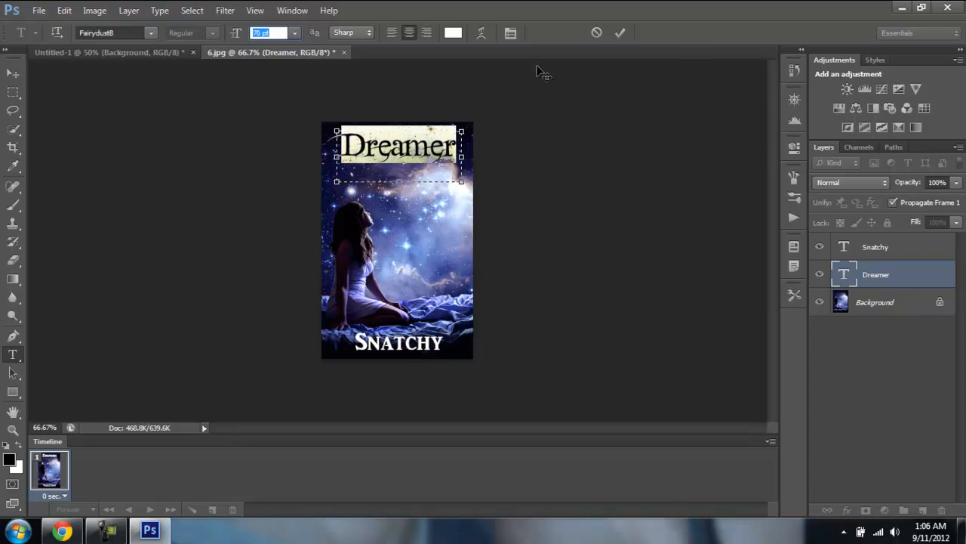
Step: Recolor the "Dreamer" title bright sky blue (00ccff) and commit the text by selecting the Background layer
click(453, 33)
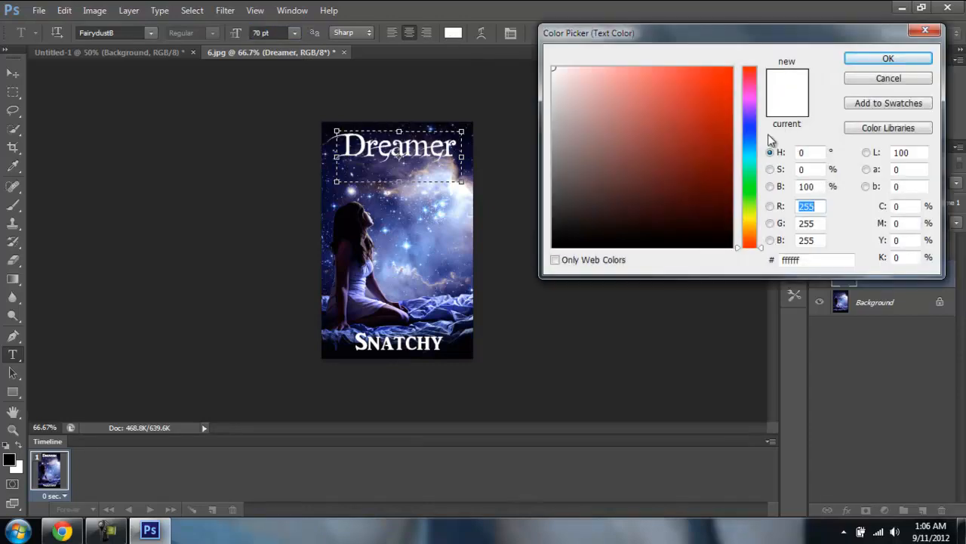
click(753, 143)
drag(702, 90, 759, 47)
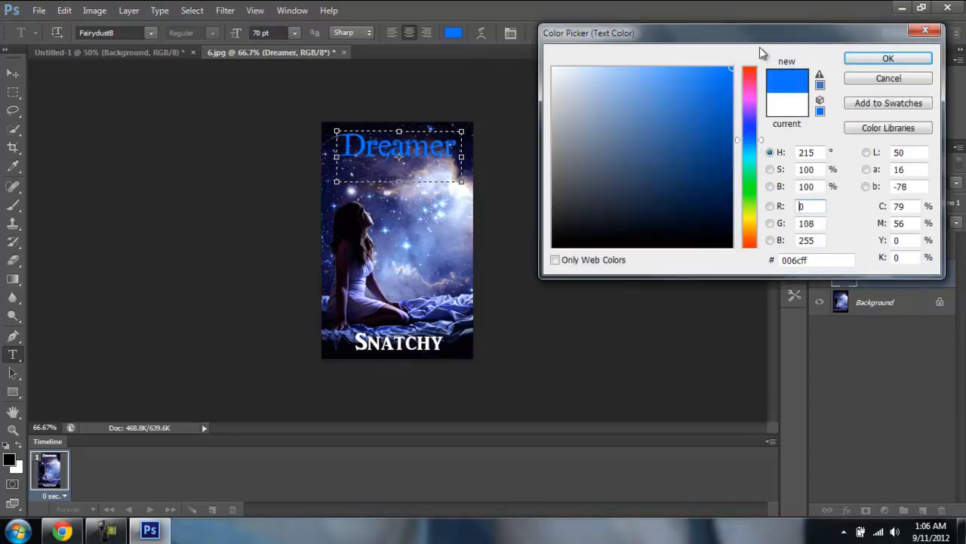
drag(746, 142, 753, 151)
click(888, 58)
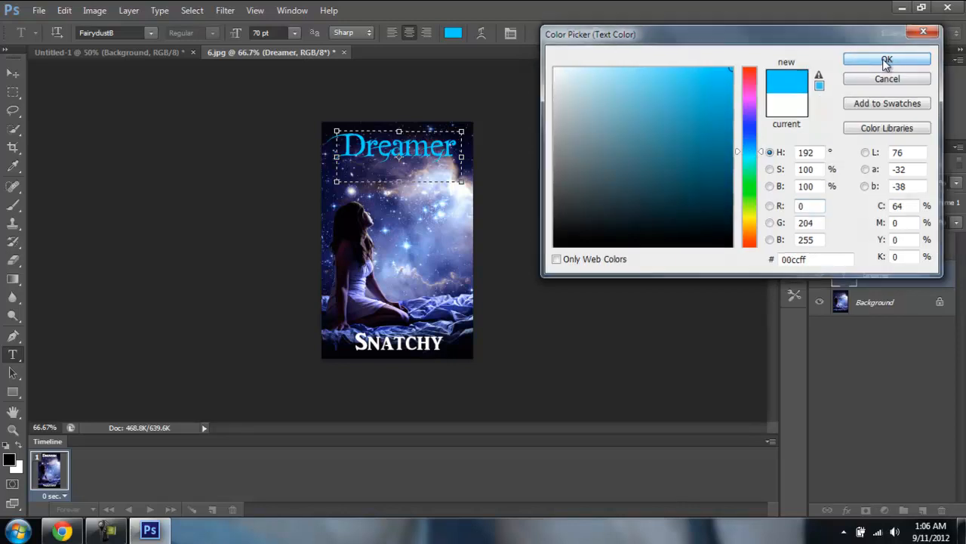
click(908, 313)
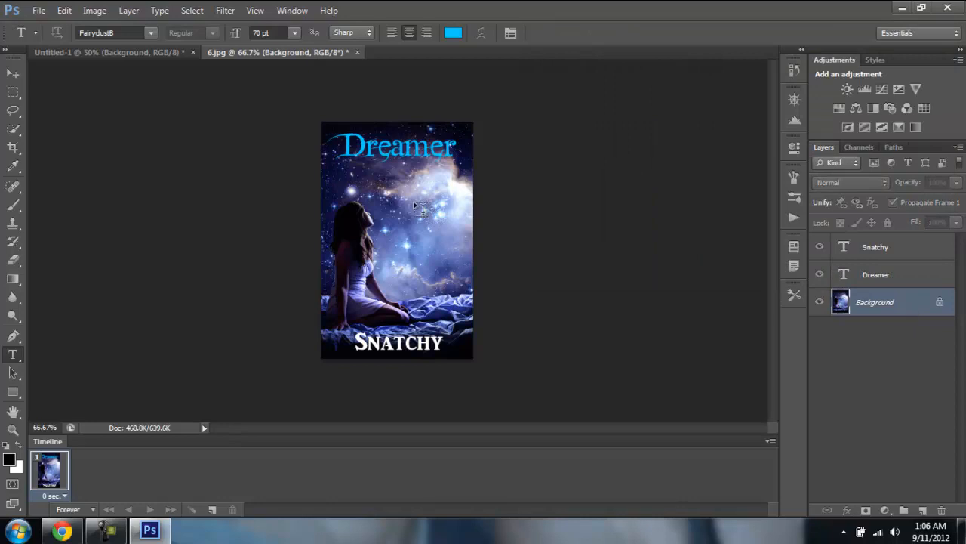
Step: Compare the Untitled-1 cover with the cropped 6.jpg version, examining the image size and the titles
click(123, 48)
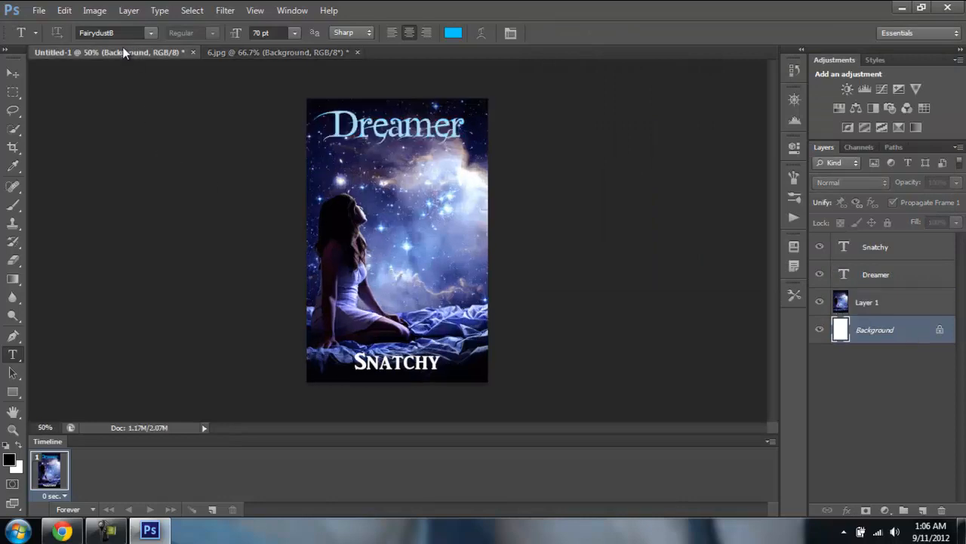
click(280, 53)
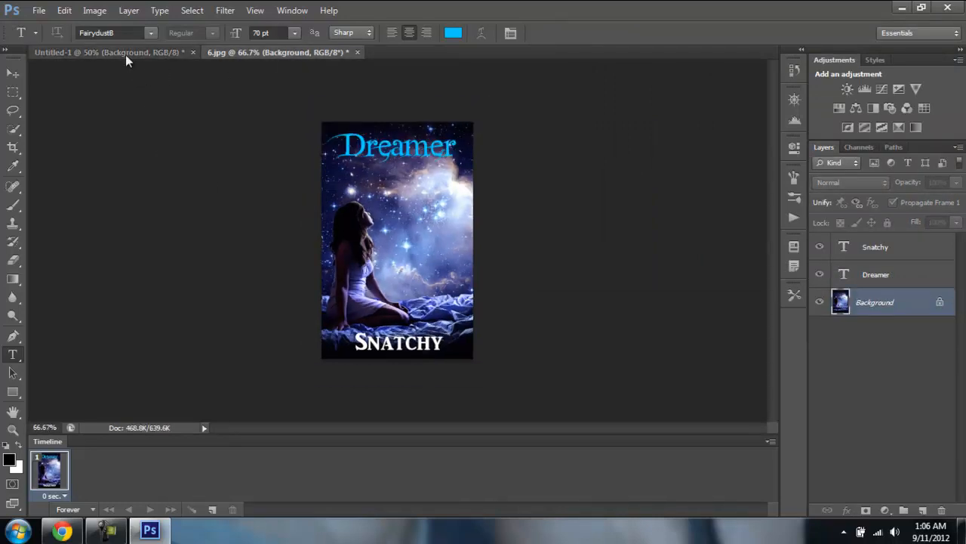
click(125, 54)
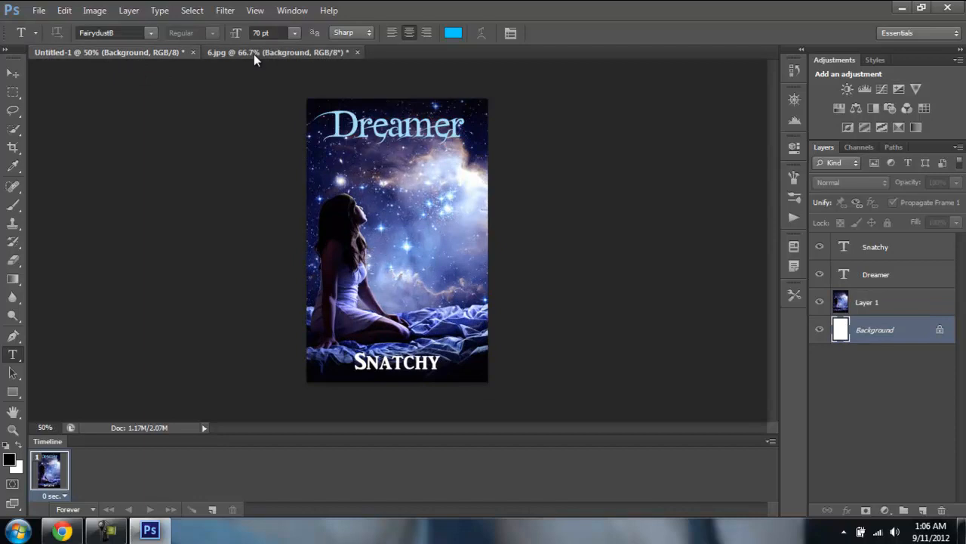
click(253, 54)
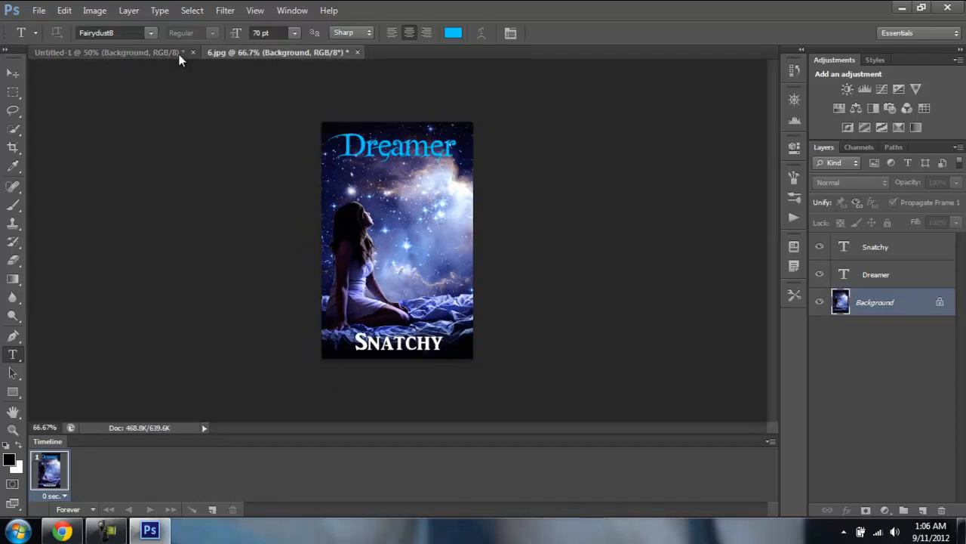
key(ctrl+plus)
key(ctrl+minus)
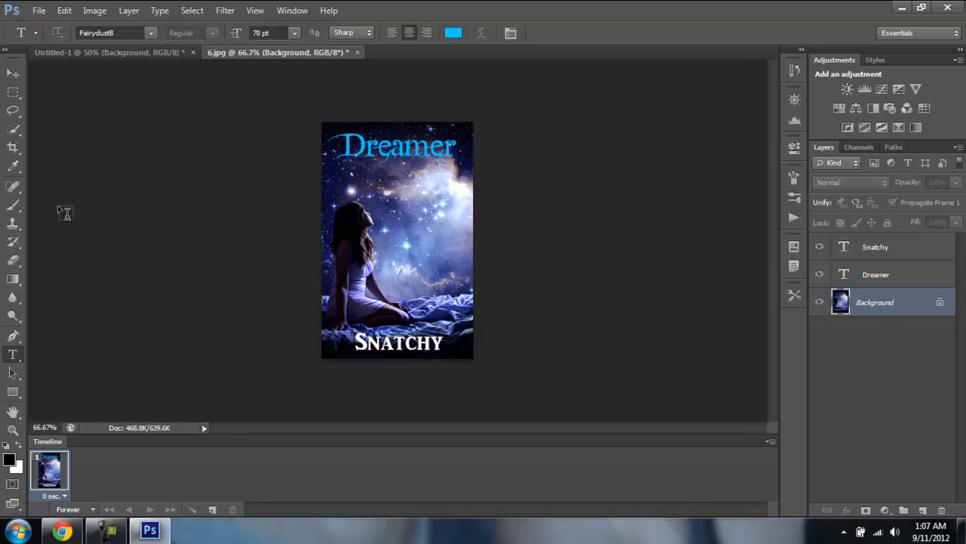
mouse_move(95, 533)
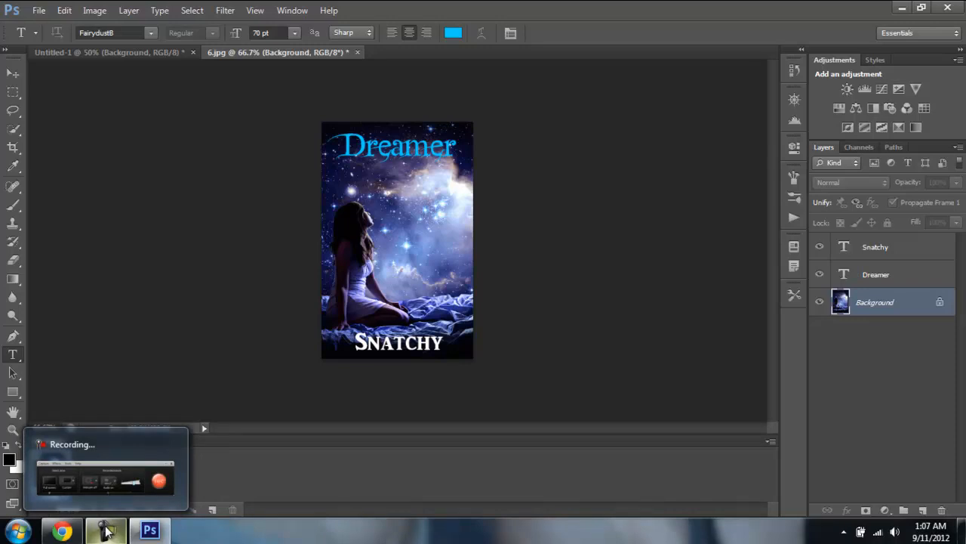
click(94, 533)
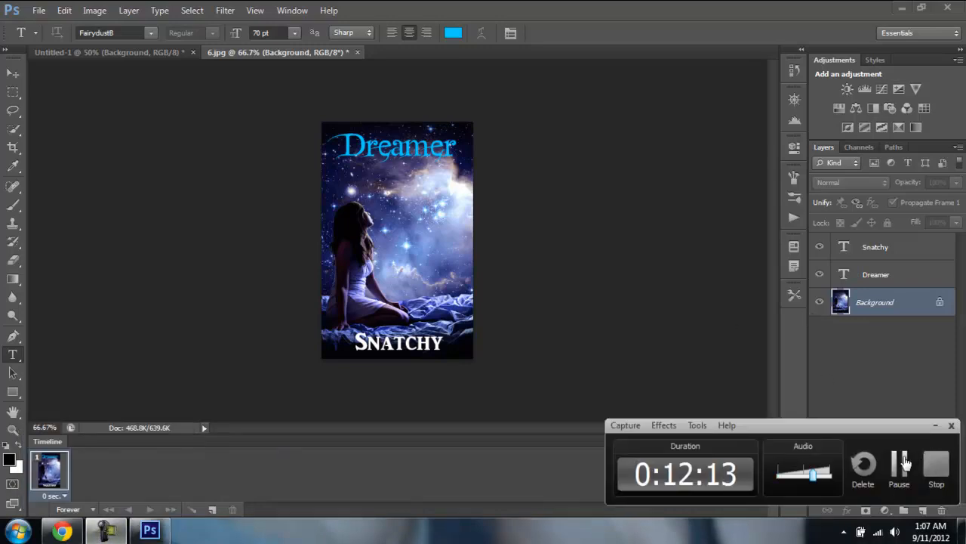